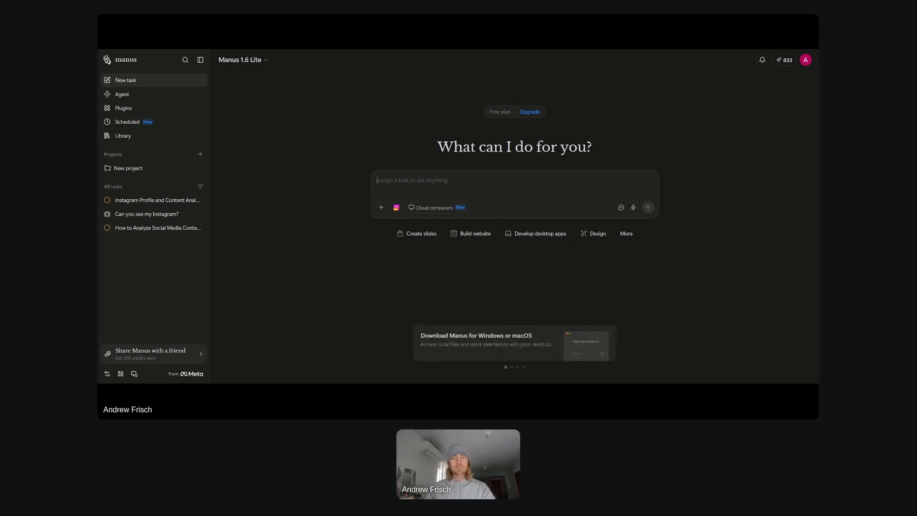
- Draft the task prompt "Analyze the content I have made in the last 90 days comprehensively. Rank them and then analyze the top 10"
type("Analyze the")
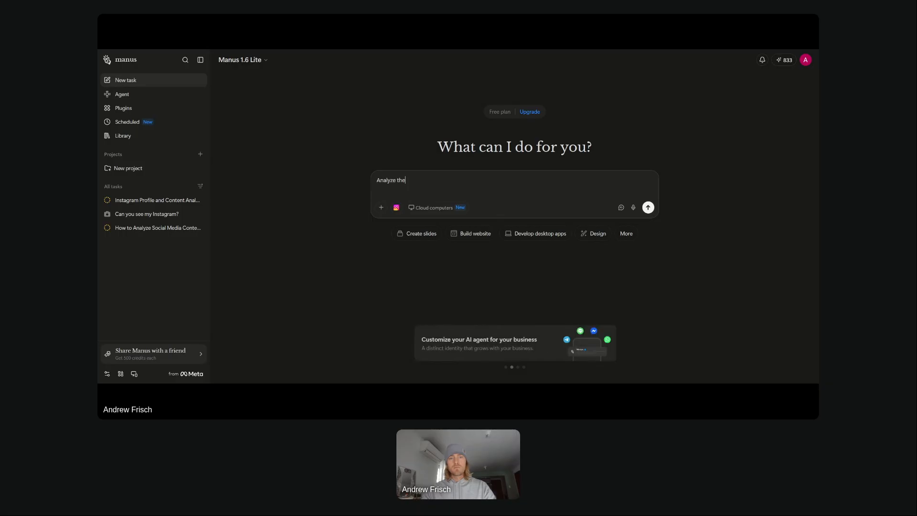
type(" content I have mad")
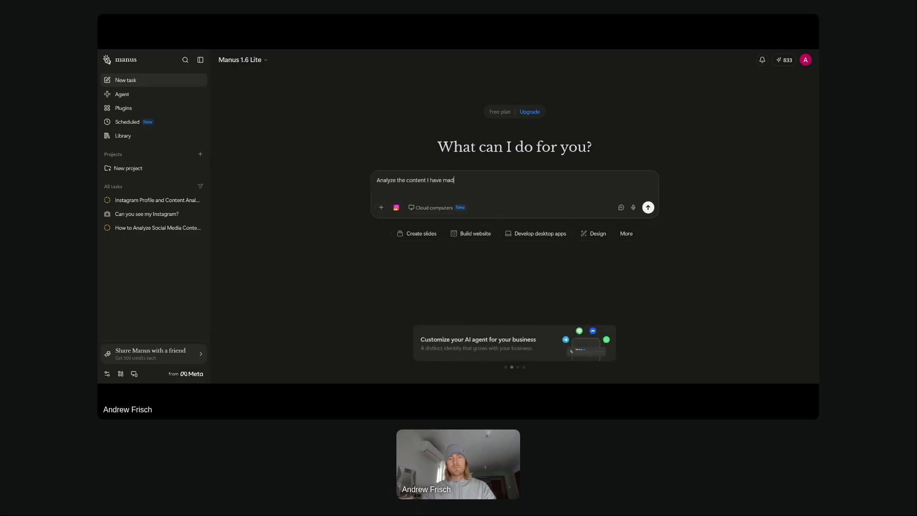
type("e in the last 90 days compreh")
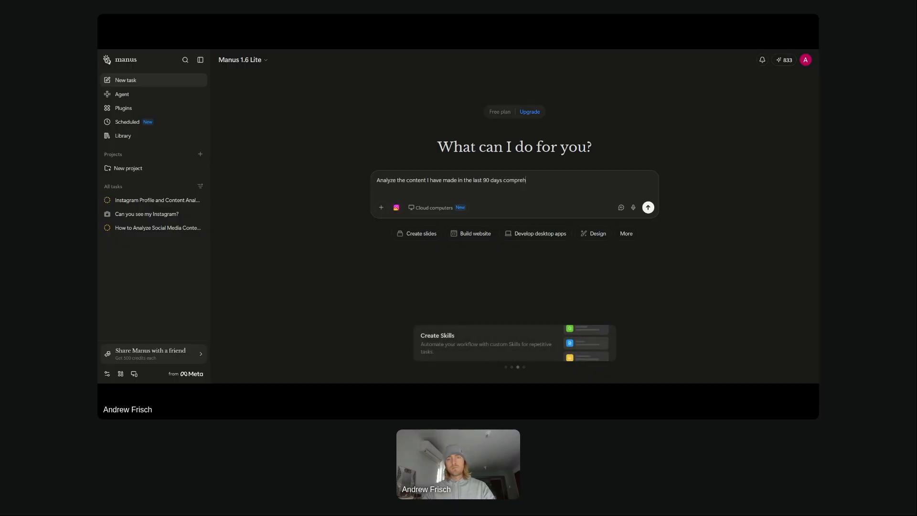
type("ensively. ")
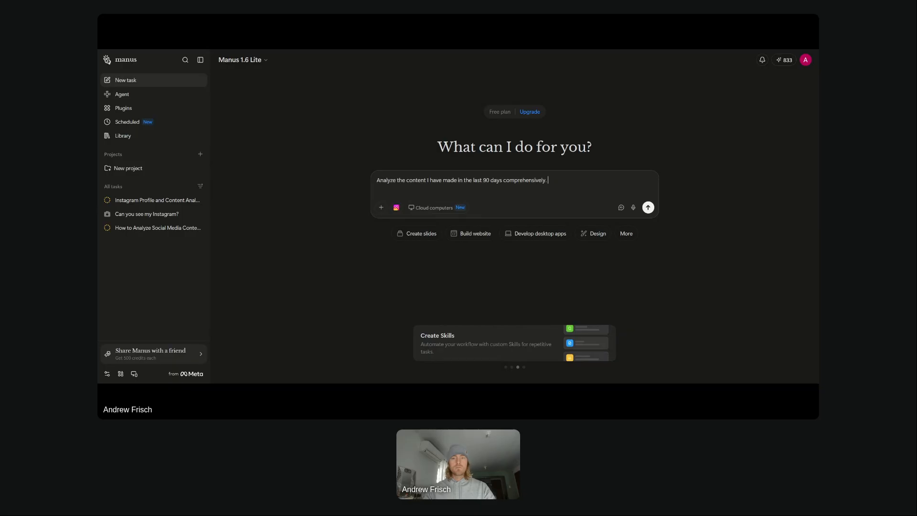
type("Tank the")
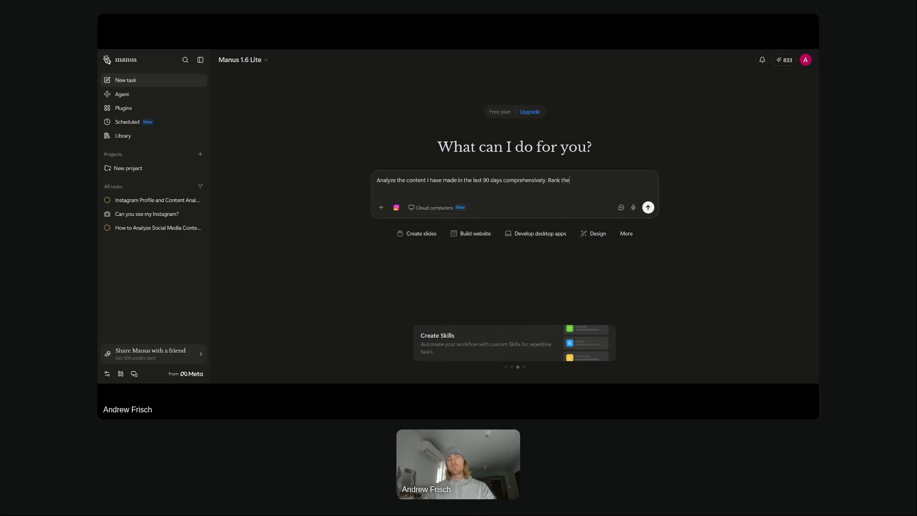
type("m ")
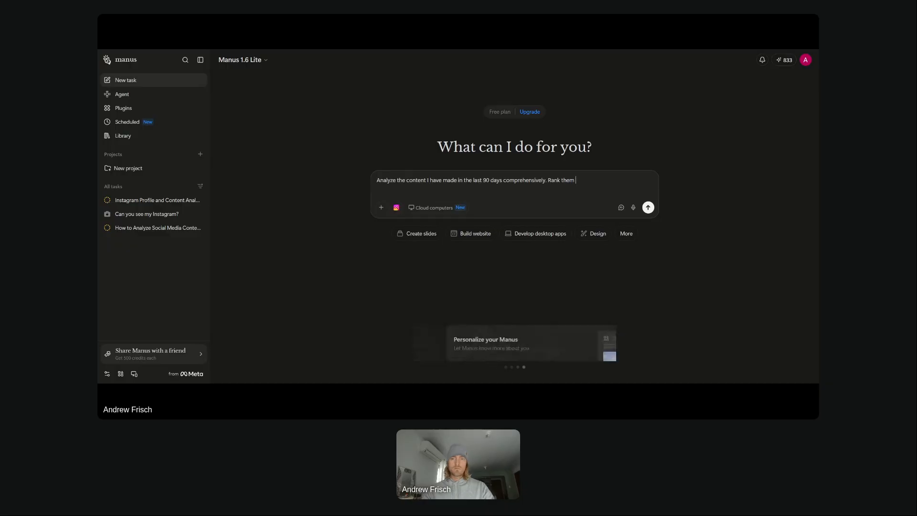
type("and then analyze the top 10")
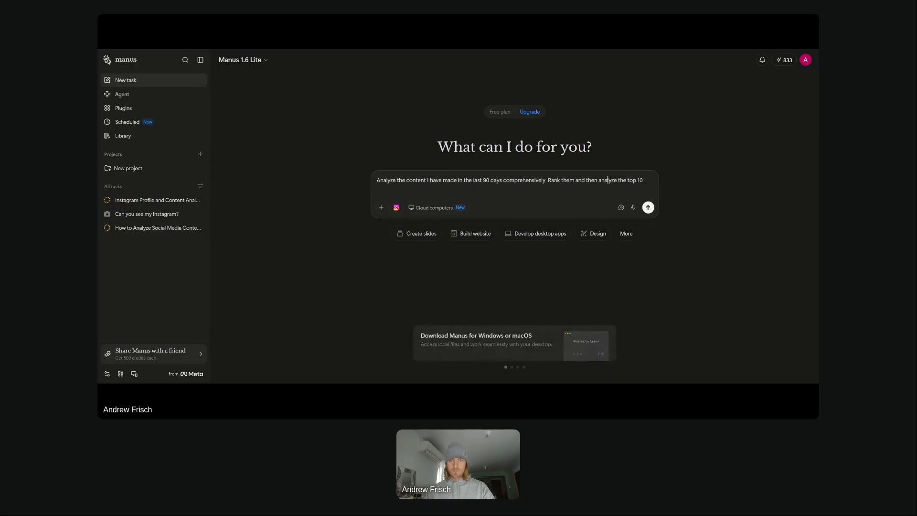
- Remove the word "comprehensively" from the prompt's first sentence so it ends at "last 90 days."
key("BackSpace")
key("BackSpace")
key("BackSpace")
key("BackSpace")
key("BackSpace")
key("BackSpace")
key("BackSpace")
key("BackSpace")
key("BackSpace")
key("BackSpace")
key("BackSpace")
key("BackSpace")
key("BackSpace")
key("BackSpace")
key("BackSpace")
key("BackSpace")
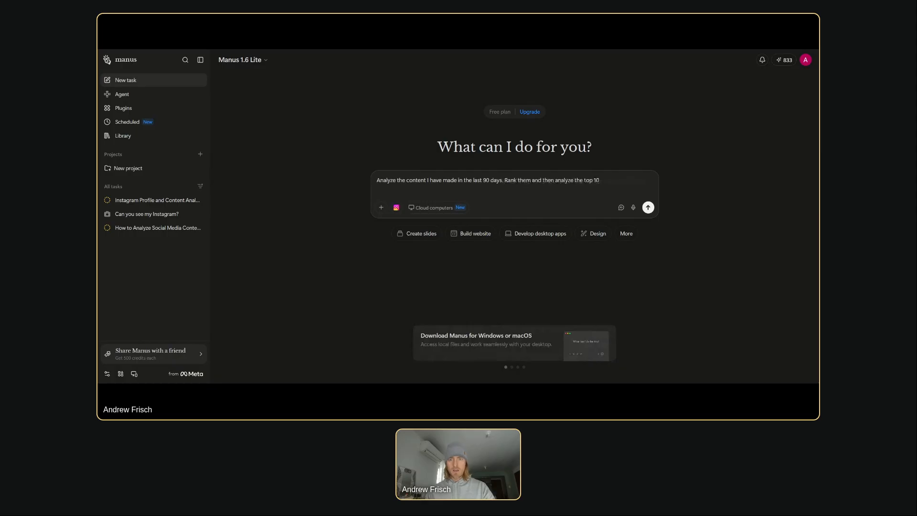
- Continue the prompt after "top 10" with "comprehensively and then break them down with full video analysis so we can recreate them."
left_click(538, 180)
left_click(601, 180)
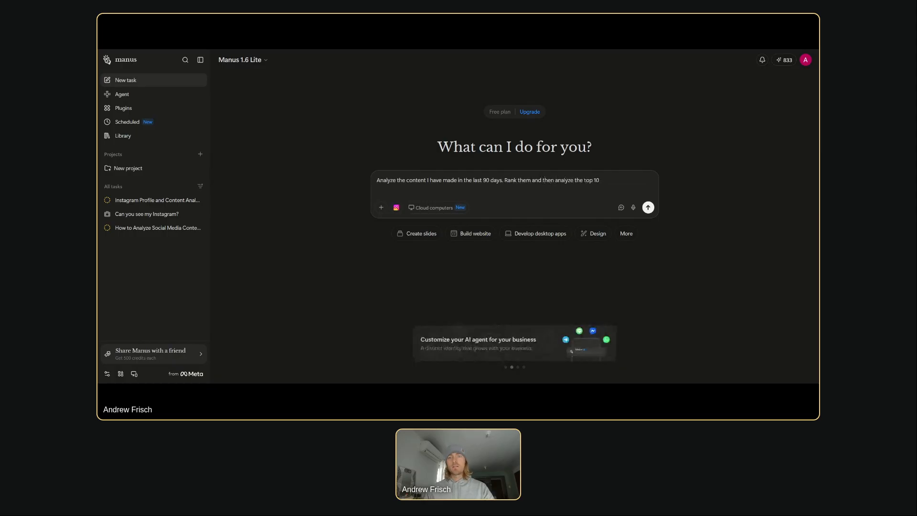
type("comprehe")
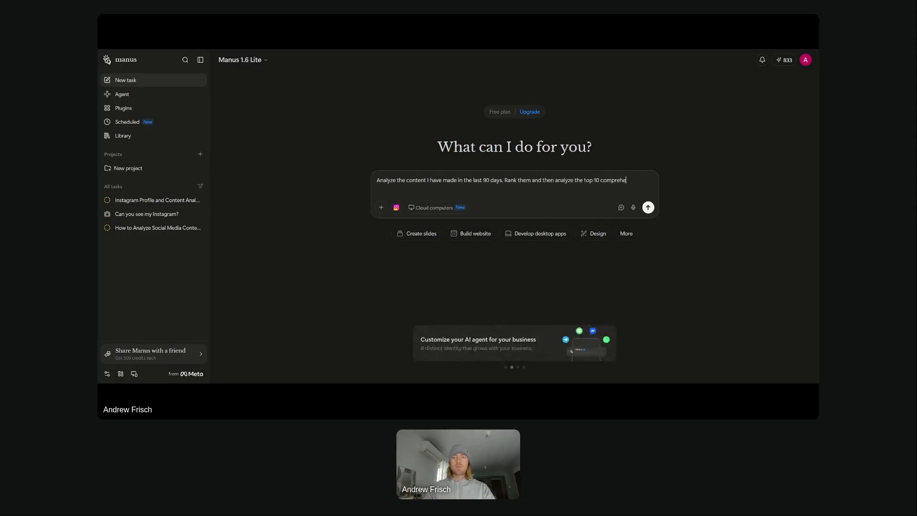
type("nsively and then break the")
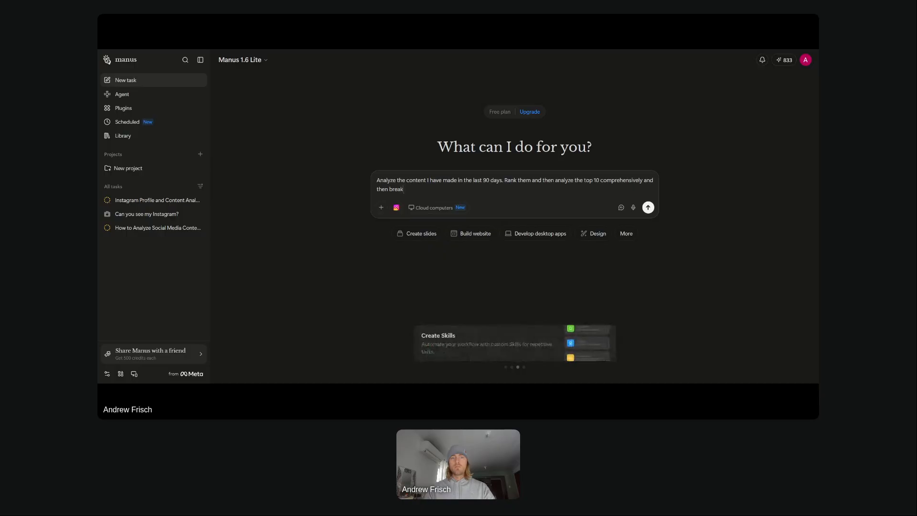
type("m down")
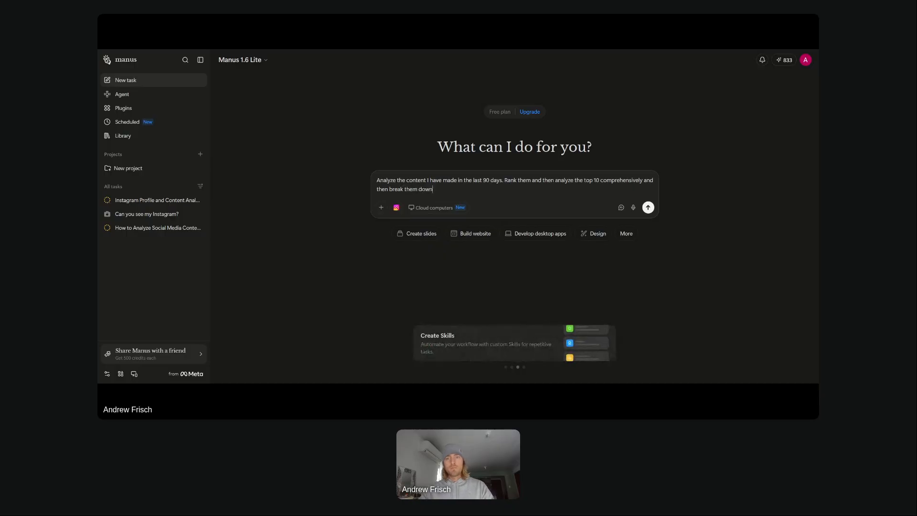
type(" with full video analyz")
key("BackSpace")
type("sis so")
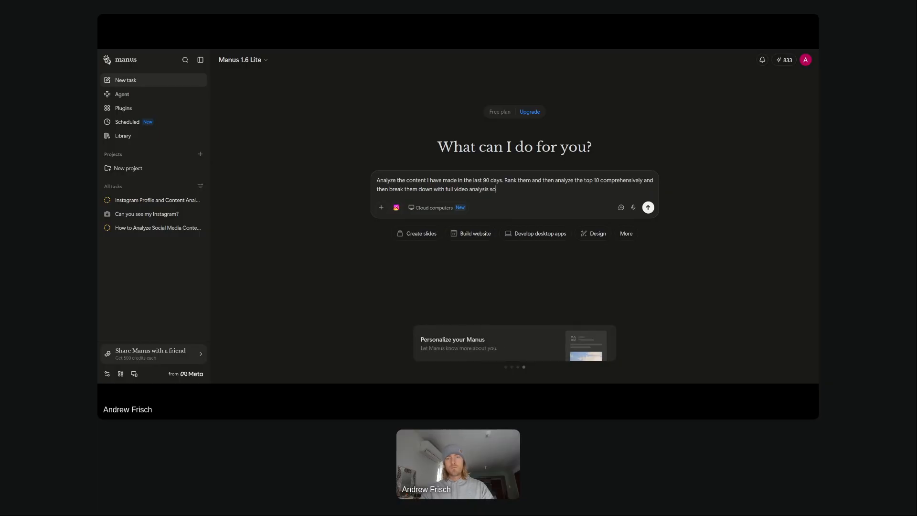
type(" we can recreate them. Hook")
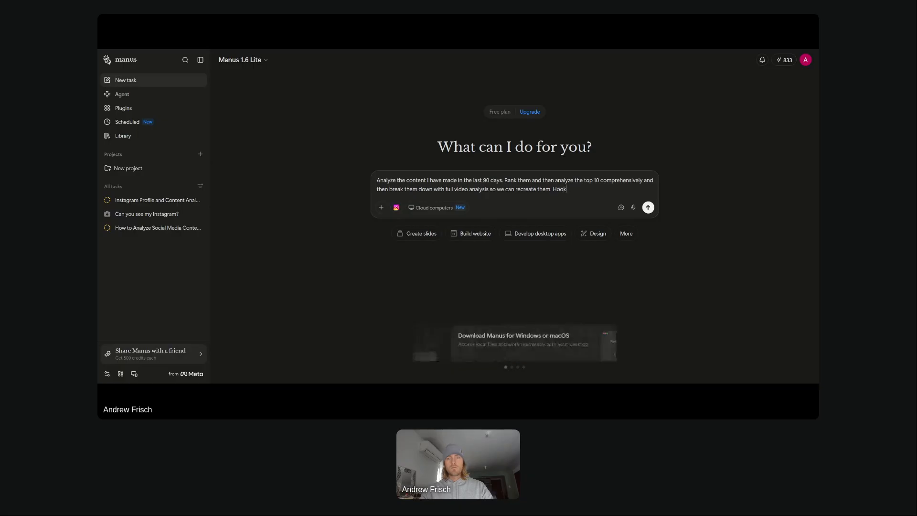
- Start the prompt's next sentence with the elements to analyze: "Hooks, formats, tonality"
type("s, format")
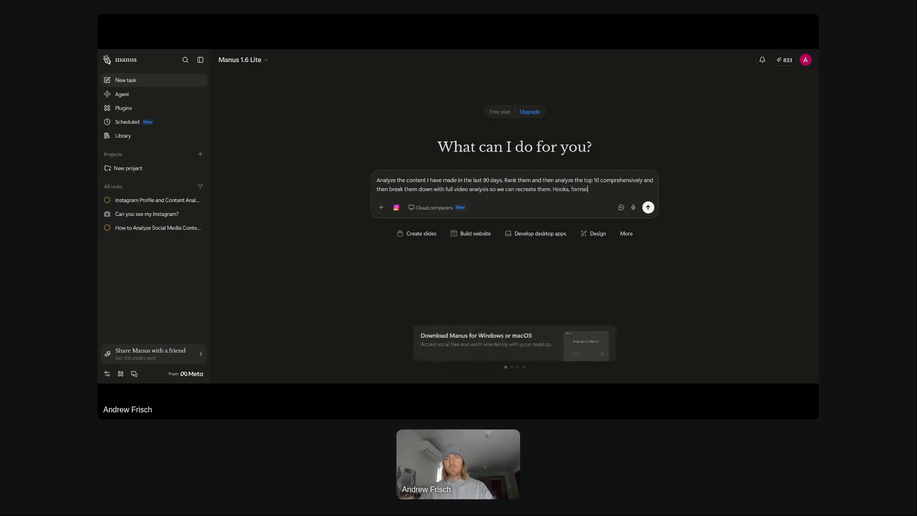
type("s, insights")
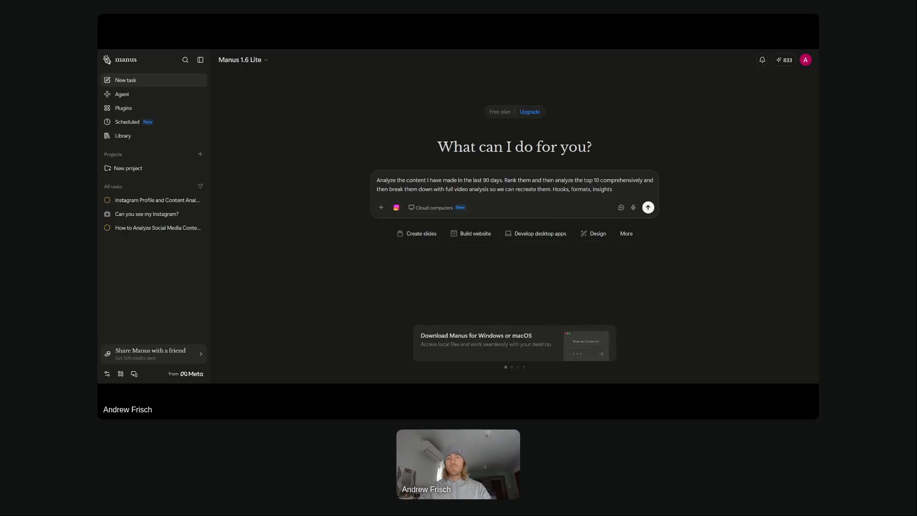
key("BackSpace")
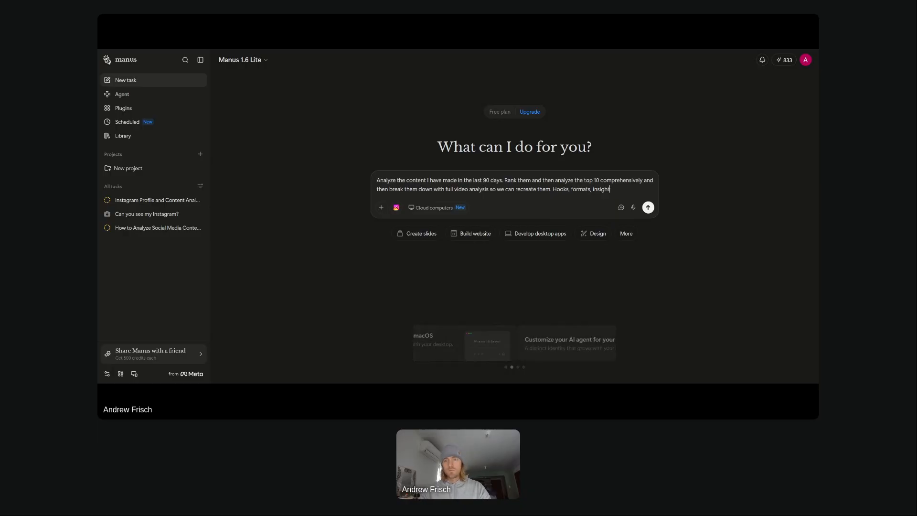
key("BackSpace")
key("BackSpace")
key("BackSpace")
key("BackSpace")
key("BackSpace")
key("BackSpace")
key("BackSpace")
type("tonality")
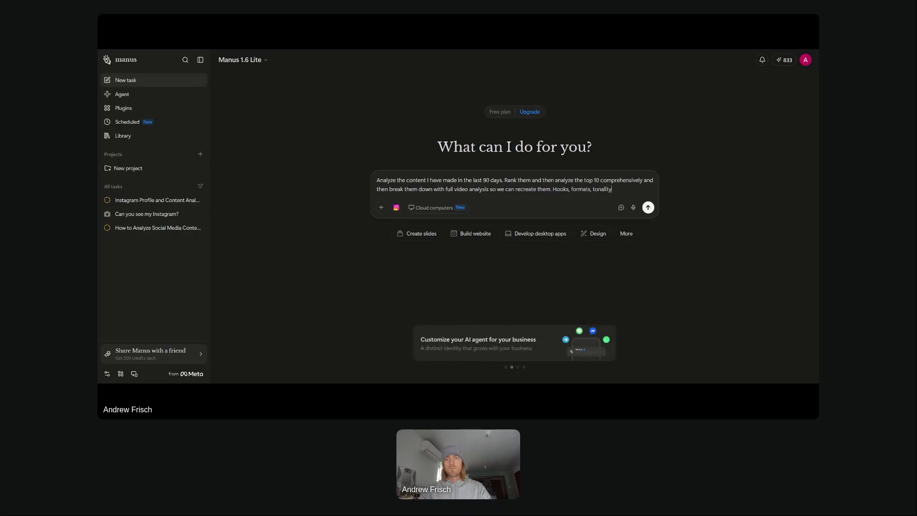
- Finish the list sentence with ", anything top content creators would use to find their winning videos and double down on them."
type(", anything w")
key("BackSpace")
key("BackSpace")
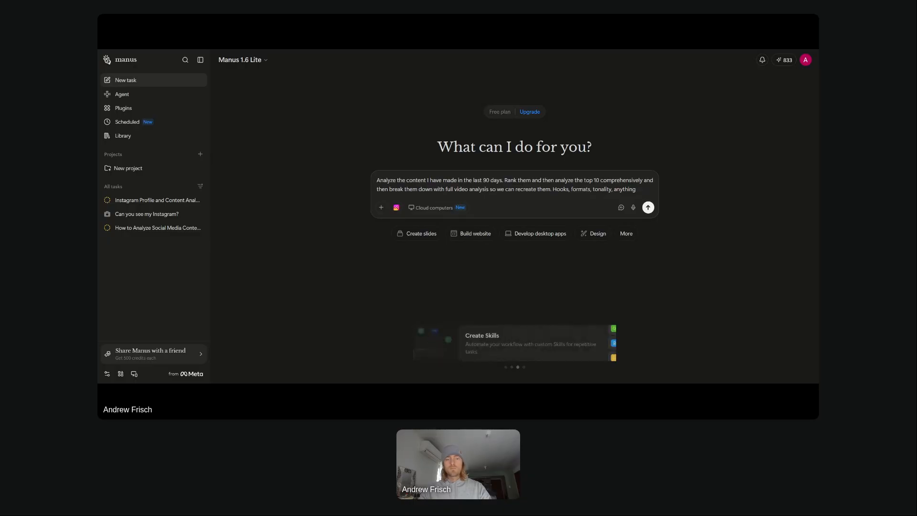
type("top content")
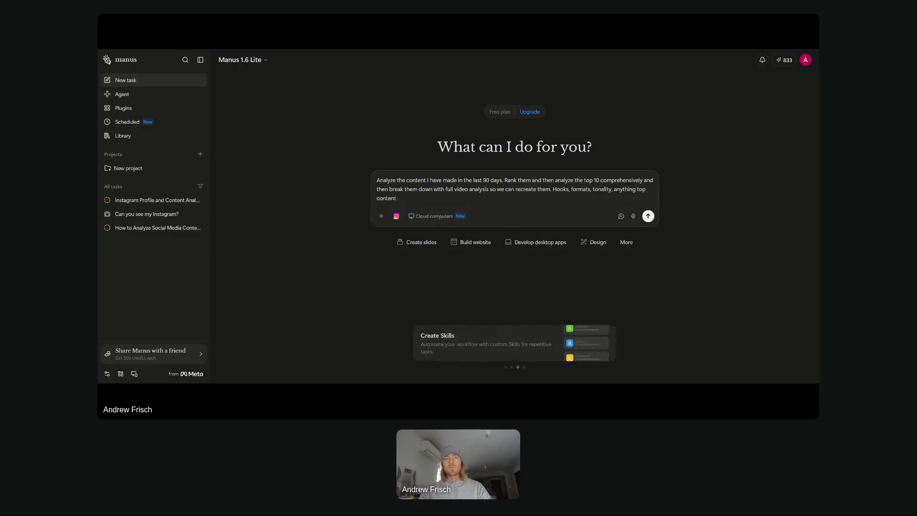
type(" creators would use")
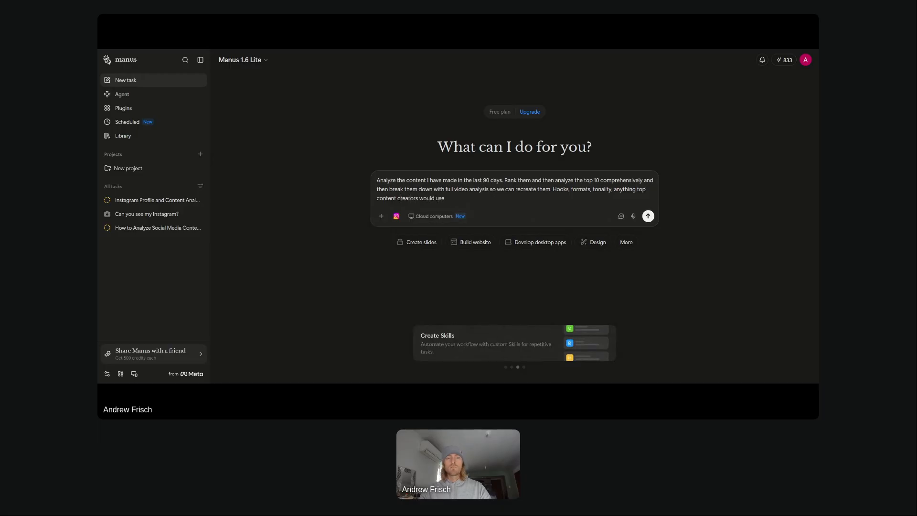
type(" to find t")
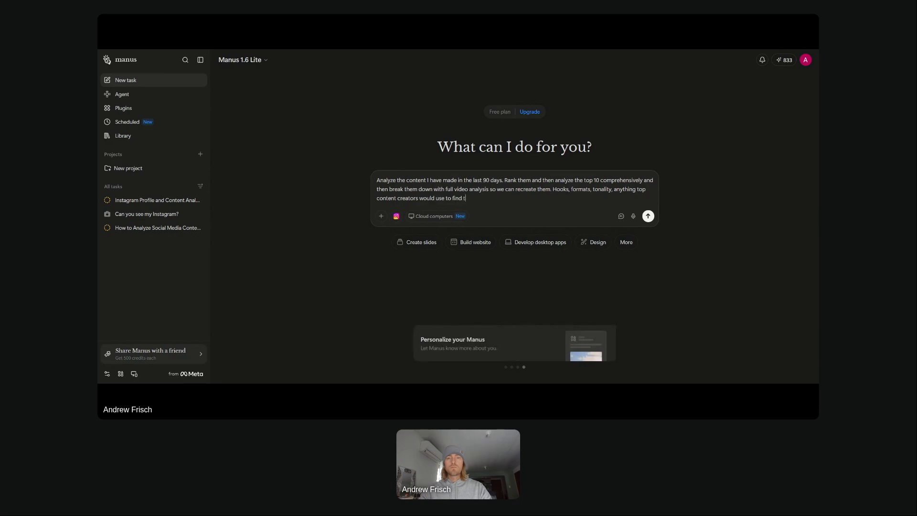
type("heir winning videos and dou")
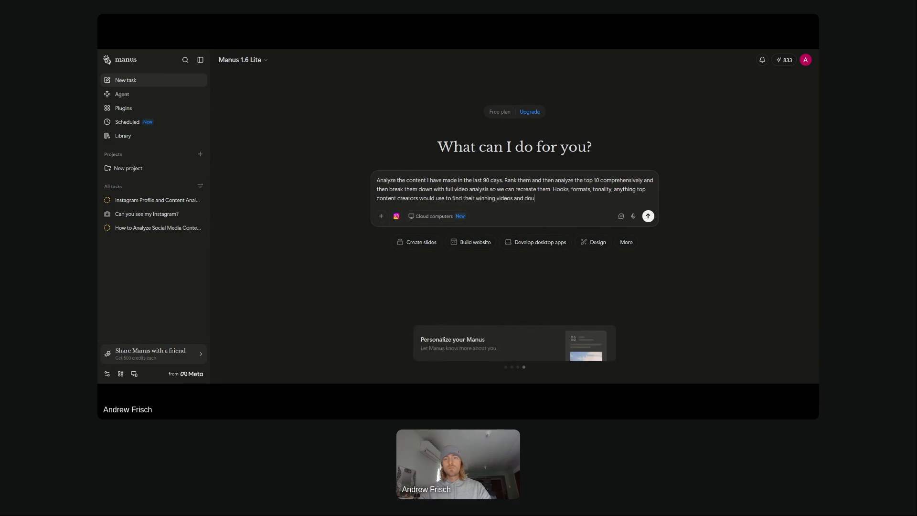
type("ble down on them")
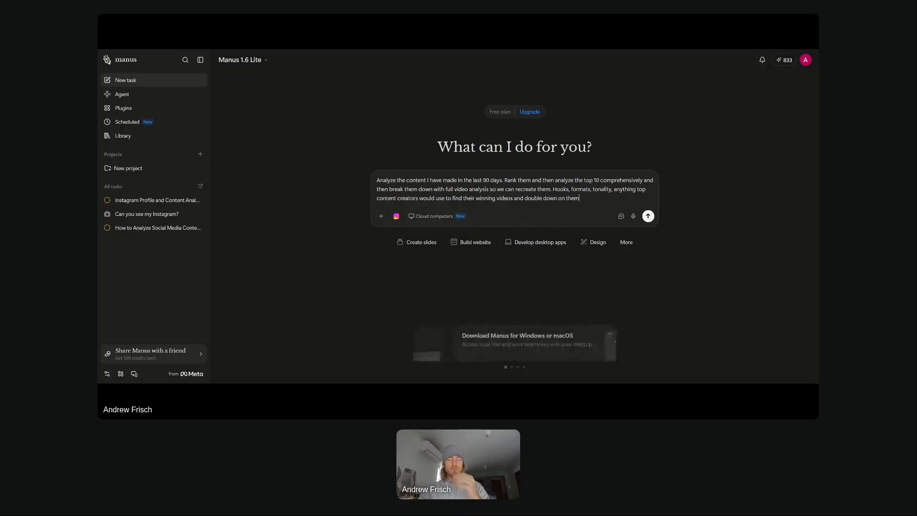
type(".")
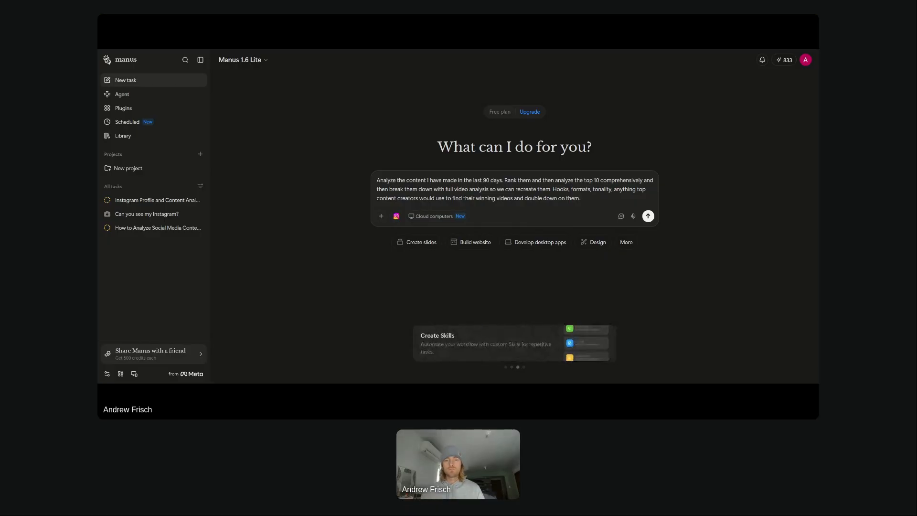
- Append "Once we have finished our analsis and have recommendations on the top videos to be recreating we will then create a prompt for"
type("we")
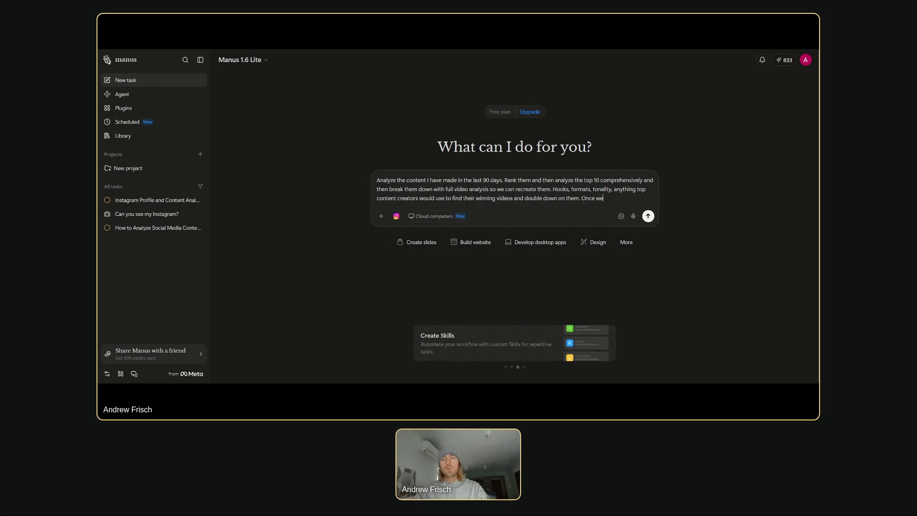
type(" have ")
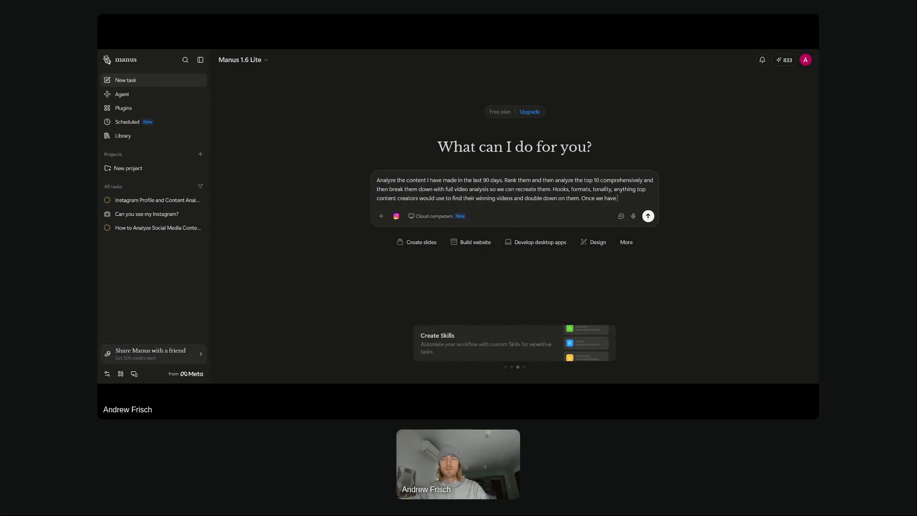
type("finished our anal")
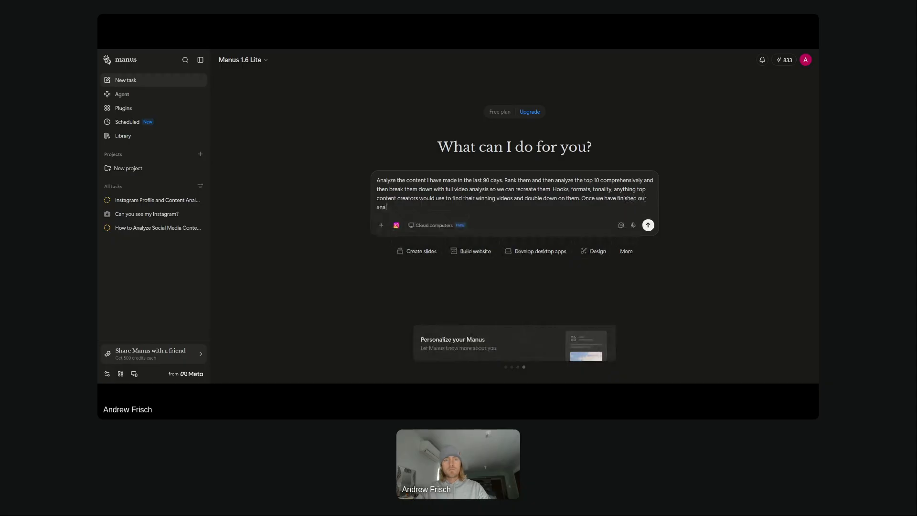
type("sis and ")
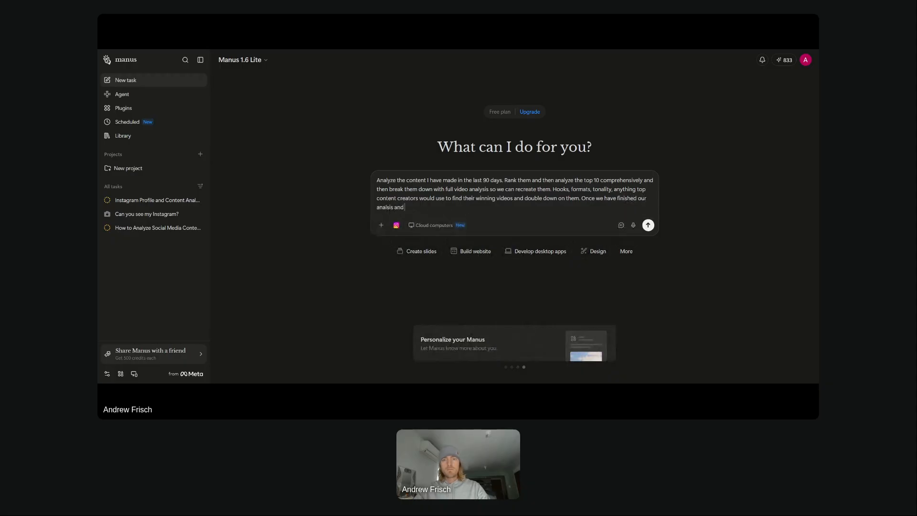
type("have recommendations on the")
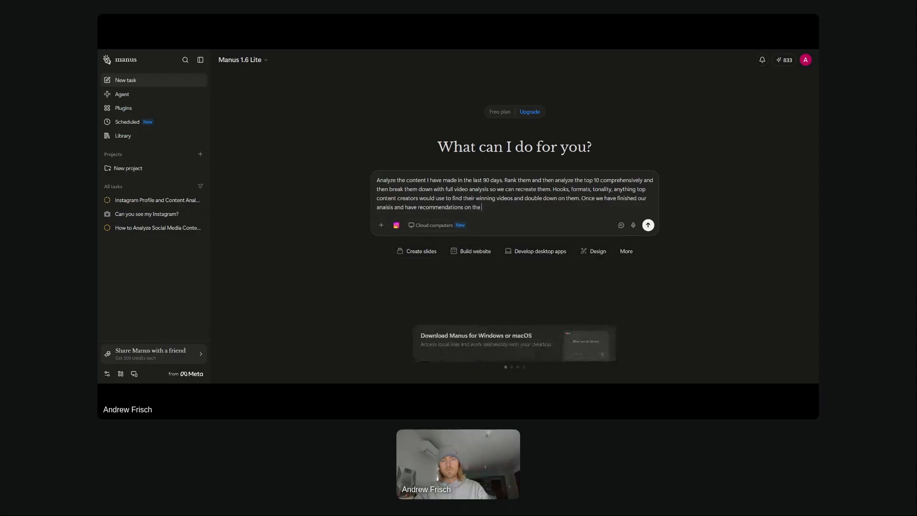
type(" top videos to be recreati")
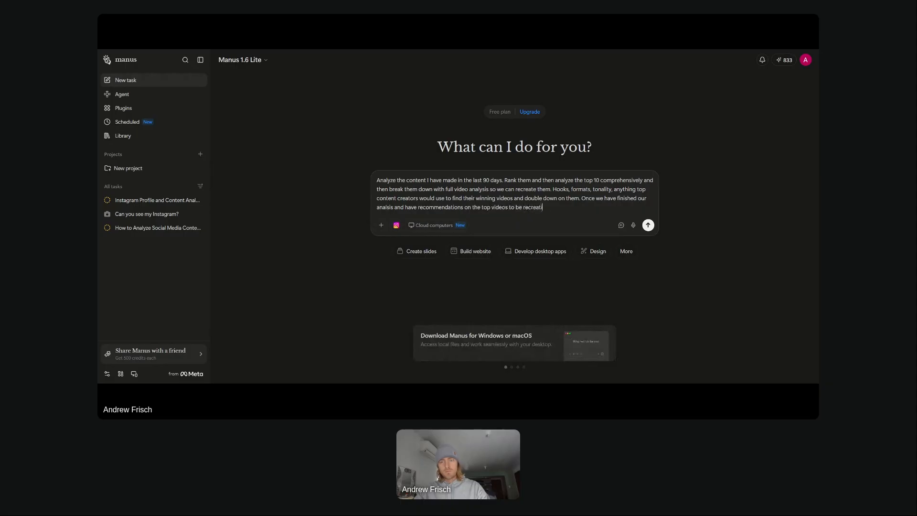
type("ng we will then create ")
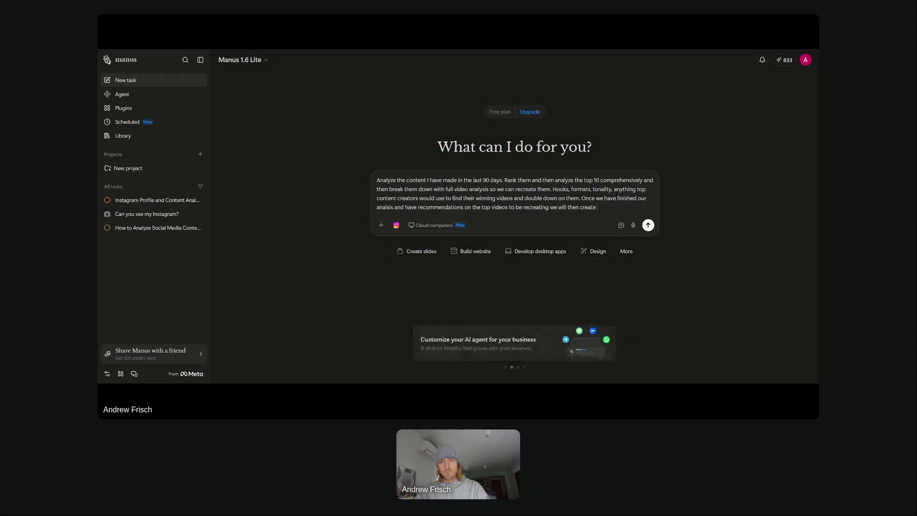
type("a prompt for")
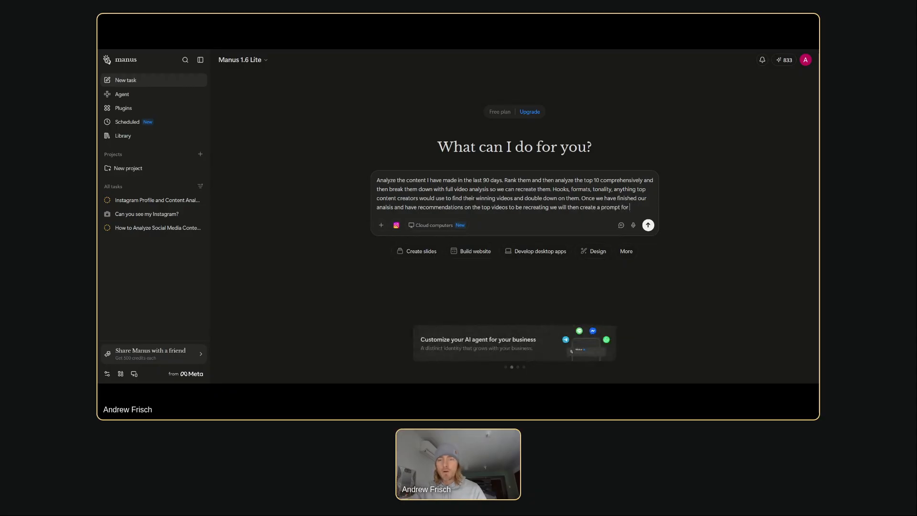
- Remove the unfinished sentence starting with "Once we have finished our analsis" from the prompt and submit the task
key("BackSpace")
key("BackSpace")
key("BackSpace")
key("BackSpace")
key("BackSpace")
key("BackSpace")
key("BackSpace")
key("BackSpace")
key("BackSpace")
key("BackSpace")
key("BackSpace")
key("BackSpace")
key("BackSpace")
key("BackSpace")
key("BackSpace")
key("BackSpace")
key("BackSpace")
key("BackSpace")
key("BackSpace")
key("BackSpace")
key("BackSpace")
key("BackSpace")
key("BackSpace")
key("BackSpace")
key("BackSpace")
key("BackSpace")
key("BackSpace")
key("BackSpace")
key("BackSpace")
key("BackSpace")
key("BackSpace")
key("BackSpace")
key("BackSpace")
key("BackSpace")
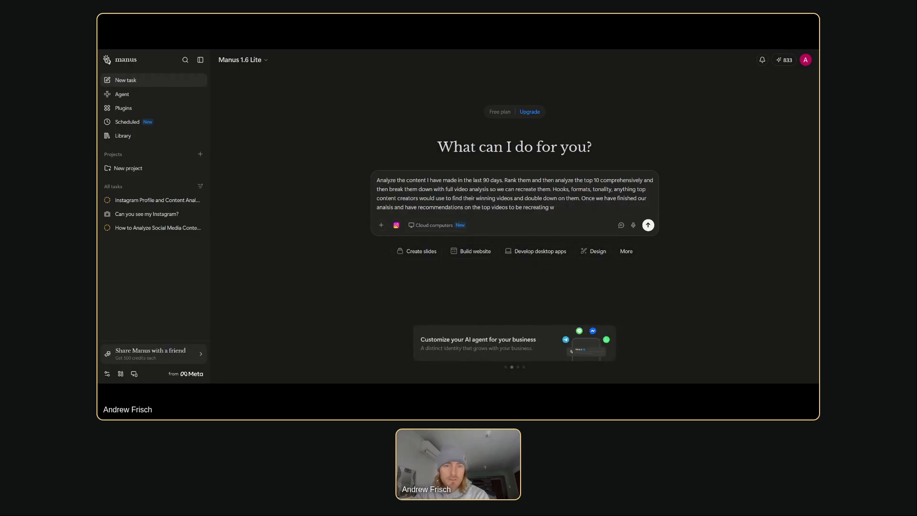
key("BackSpace")
key("BackSpace")
key("BackSpace")
key("BackSpace")
key("BackSpace")
key("BackSpace")
key("BackSpace")
key("BackSpace")
key("BackSpace")
key("BackSpace")
key("BackSpace")
key("BackSpace")
key("BackSpace")
key("BackSpace")
key("BackSpace")
key("BackSpace")
key("BackSpace")
key("BackSpace")
key("BackSpace")
key("BackSpace")
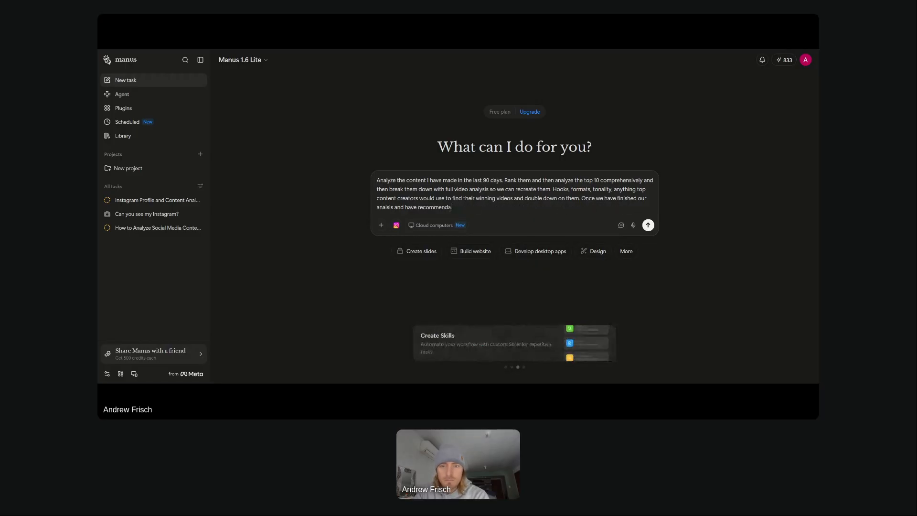
key("BackSpace")
key("BackSpace")
key("BackSpace")
key("BackSpace")
key("BackSpace")
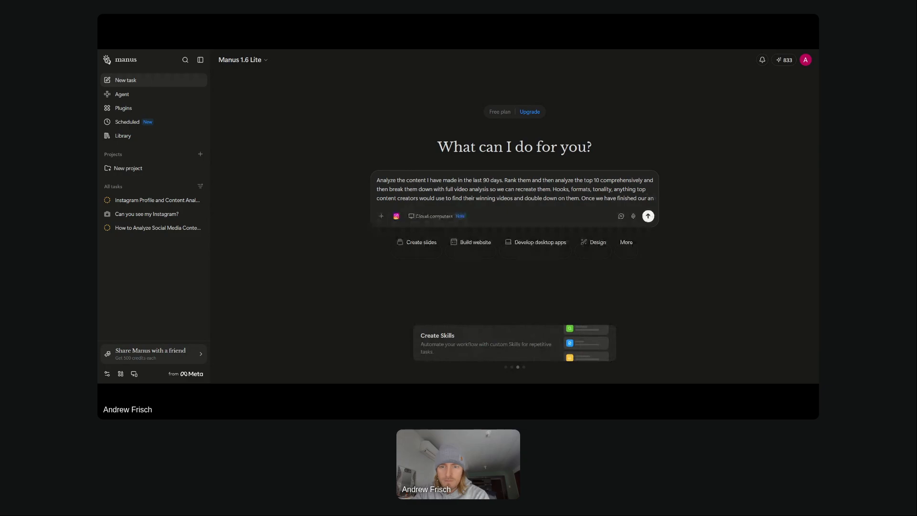
key("BackSpace")
key("BackSpace")
key("BackSpace")
key("BackSpace")
key("BackSpace")
key("BackSpace")
key("BackSpace")
key("BackSpace")
key("BackSpace")
key("BackSpace")
key("BackSpace")
key("BackSpace")
key("BackSpace")
key("BackSpace")
key("BackSpace")
key("BackSpace")
key("BackSpace")
key("BackSpace")
key("BackSpace")
key("BackSpace")
key("BackSpace")
key("BackSpace")
key("BackSpace")
key("BackSpace")
key("BackSpace")
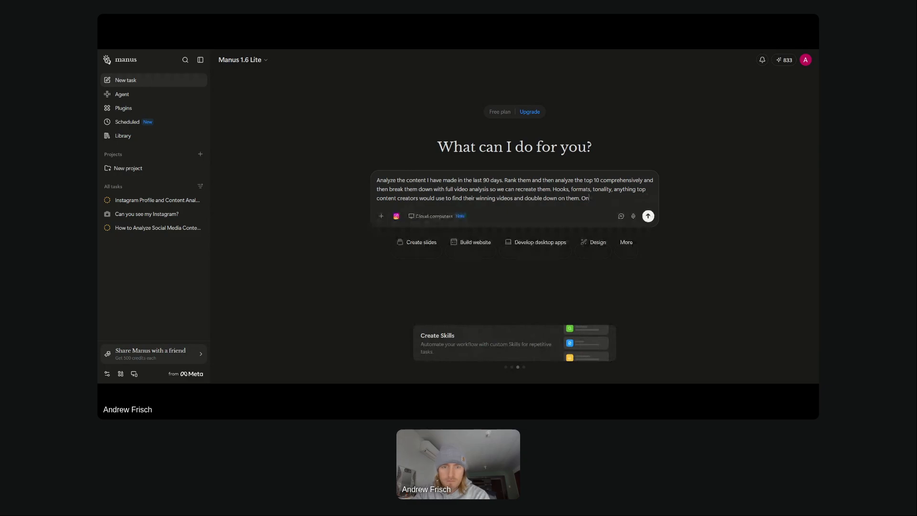
key("BackSpace")
key("BackSpace")
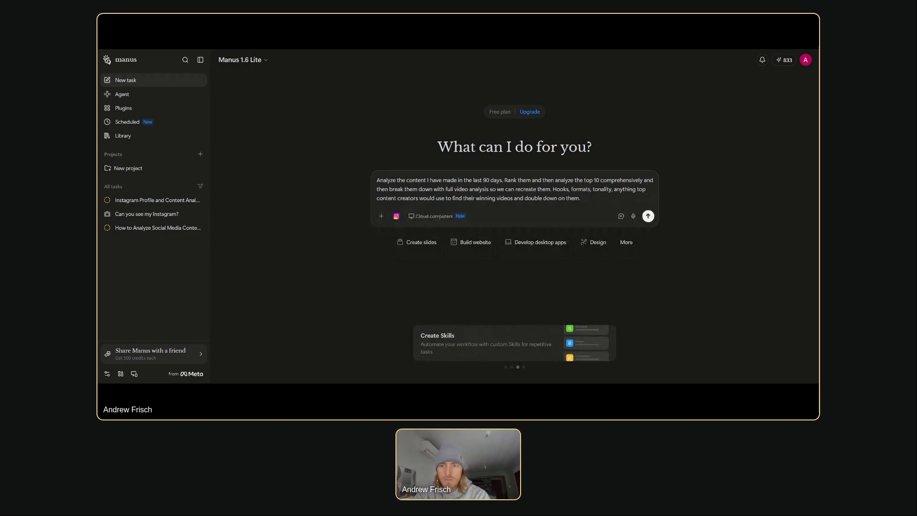
key("Return")
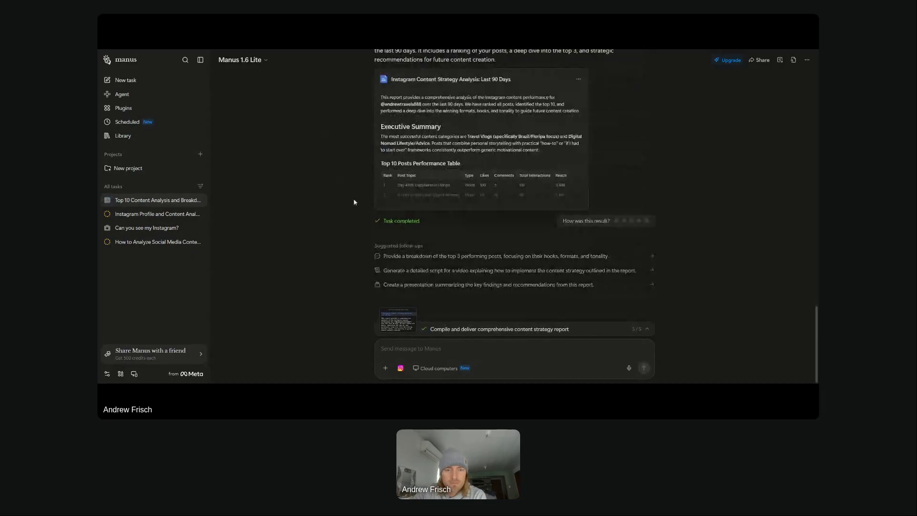
- Open the full "Instagram Content Strategy Analysis: Last 90 Days" report from the completed task's reply
scroll(449, 303, "up", 1)
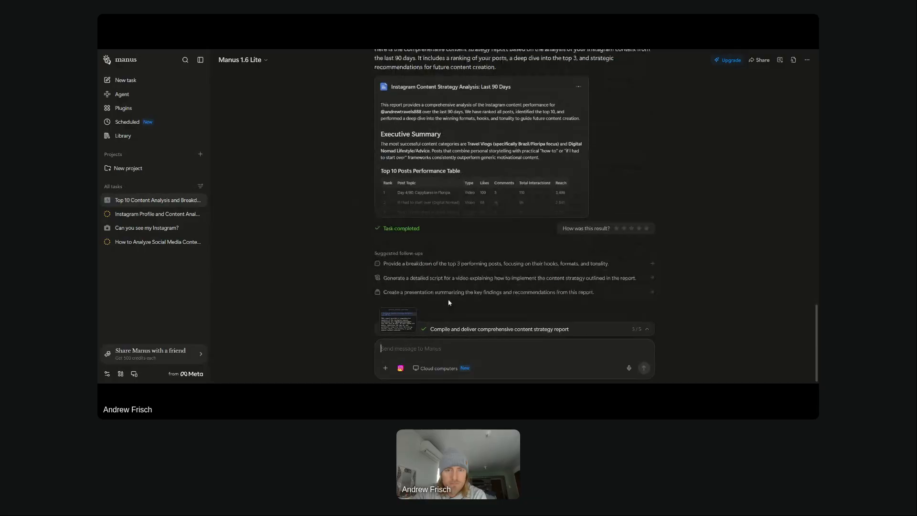
scroll(449, 302, "up", 2)
left_click(505, 157)
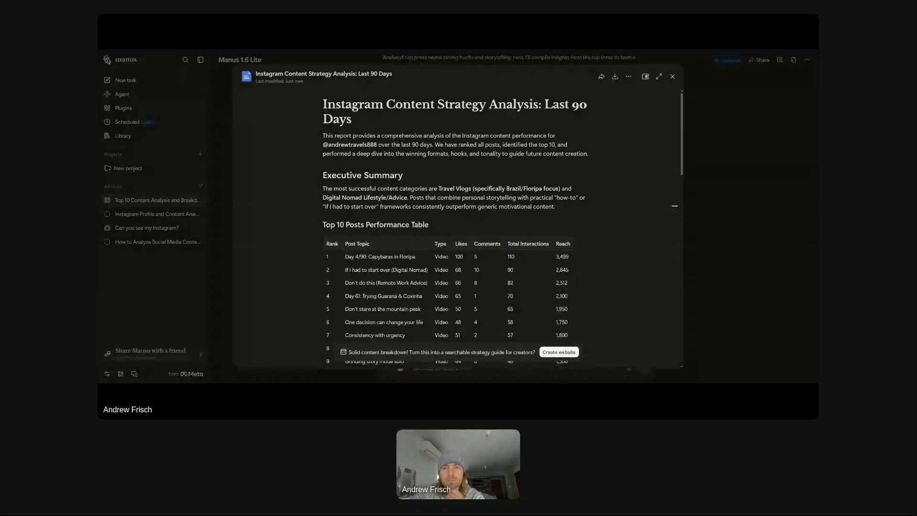
- Review the report's Executive Summary and the Top 10 Posts Performance Table
scroll(456, 229, "down", 1)
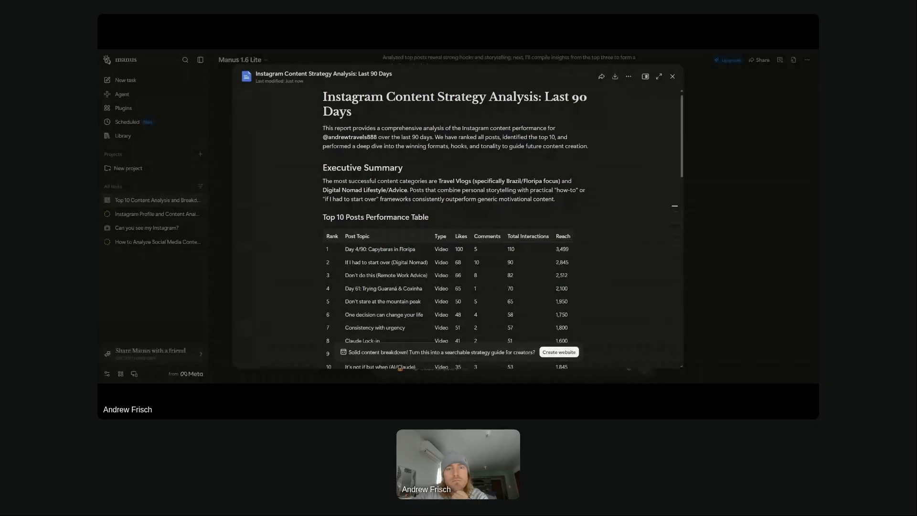
scroll(566, 331, "down", 2)
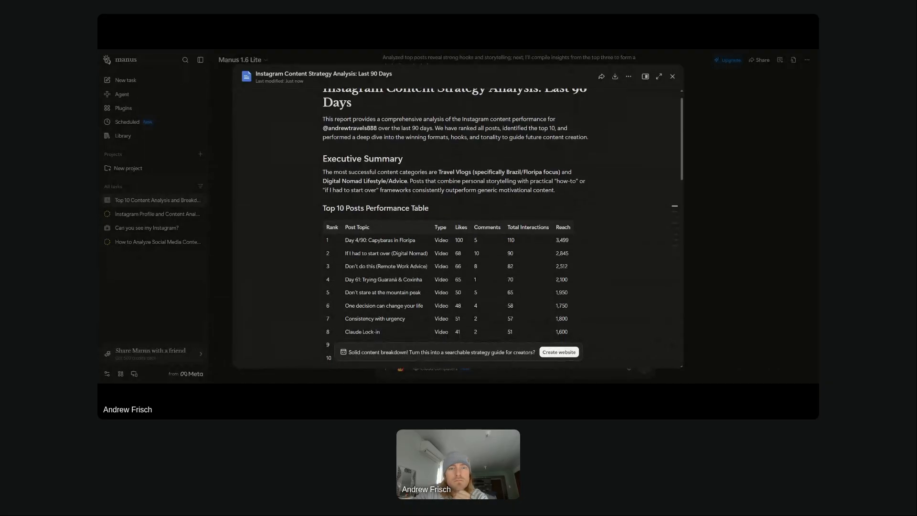
scroll(566, 332, "down", 1)
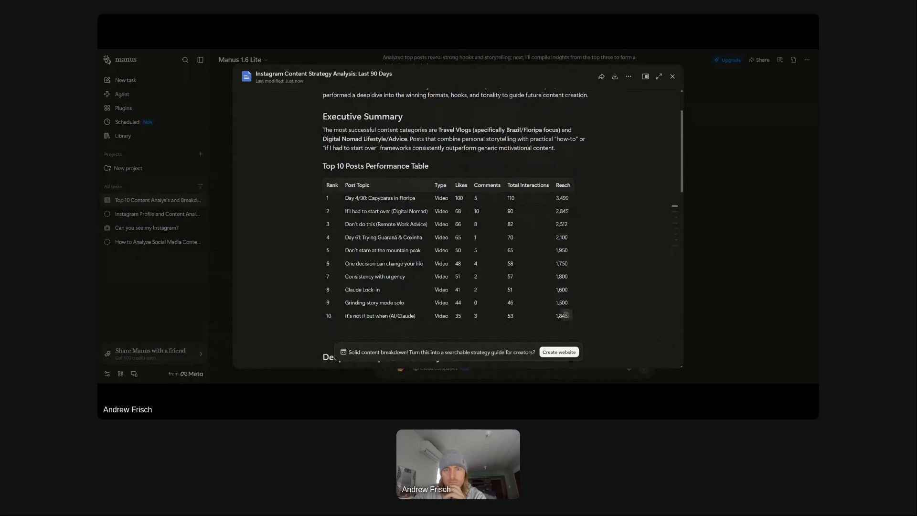
scroll(566, 315, "down", 1)
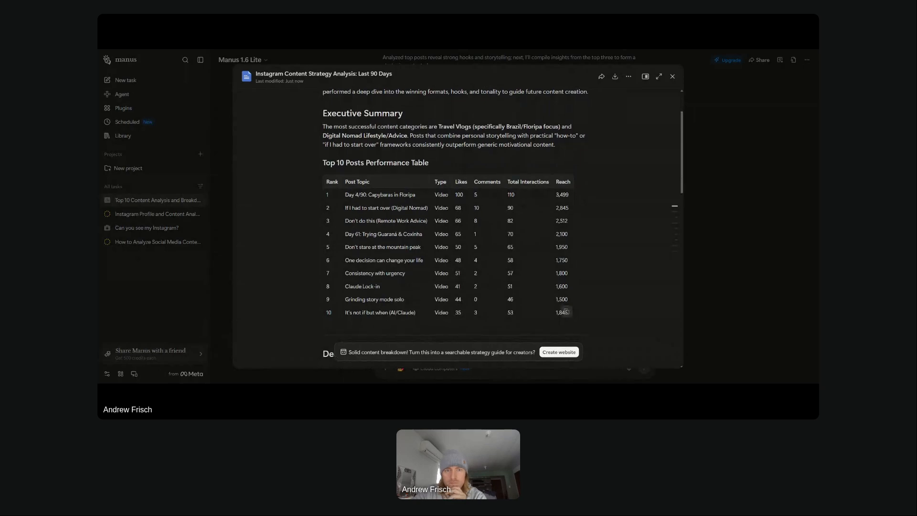
scroll(566, 309, "down", 1)
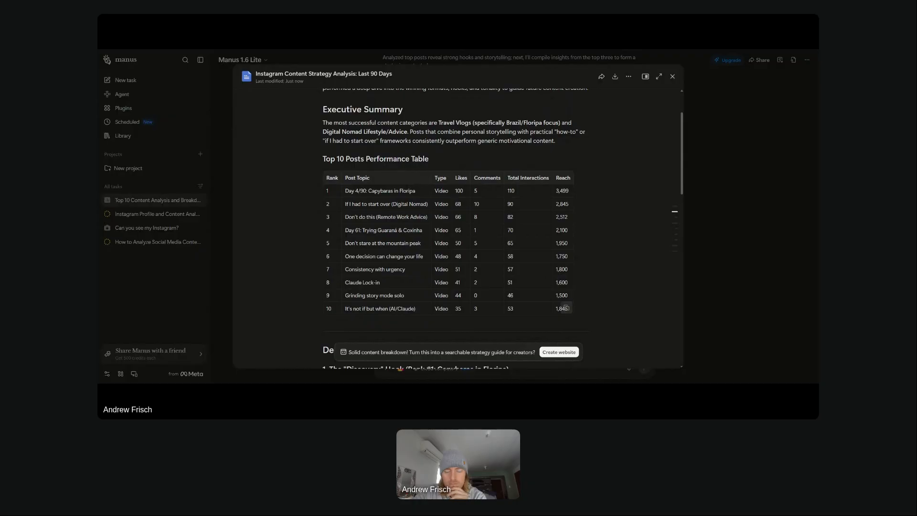
scroll(456, 243, "down", 1)
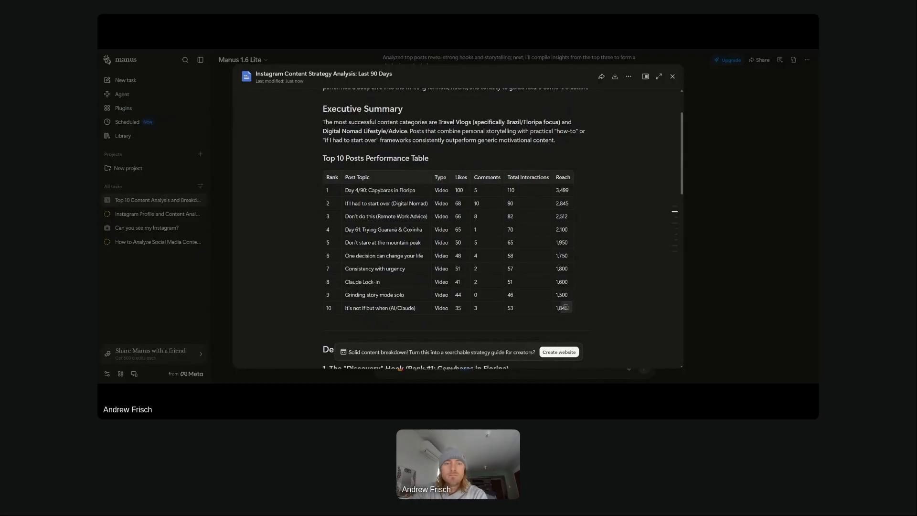
scroll(455, 242, "down", 2)
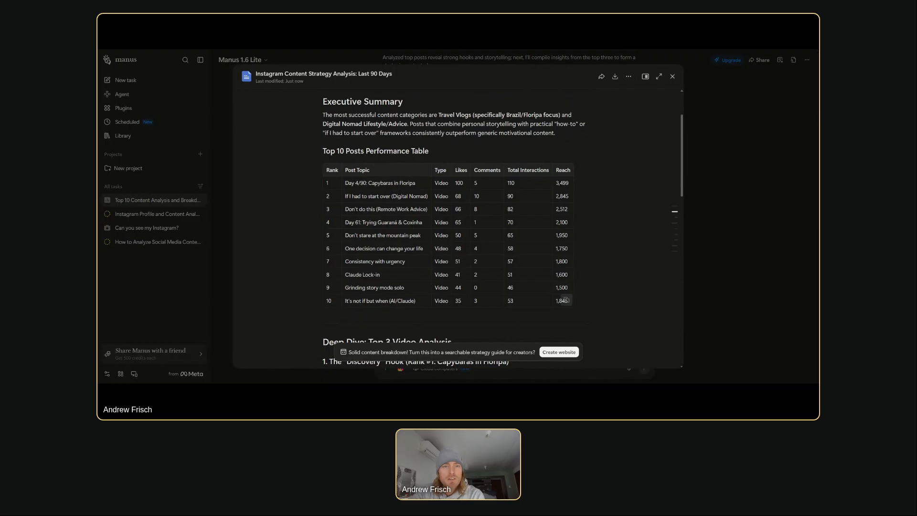
scroll(456, 242, "down", 1)
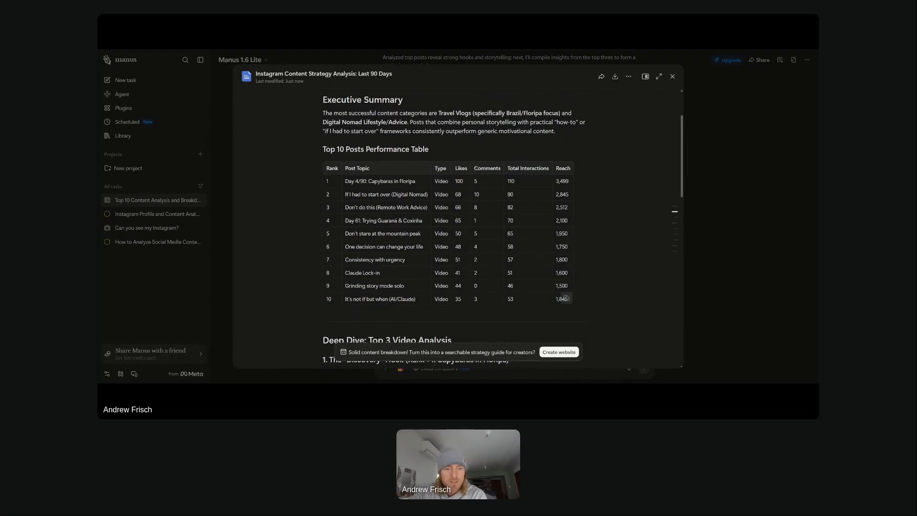
scroll(456, 229, "down", 1)
scroll(455, 228, "down", 2)
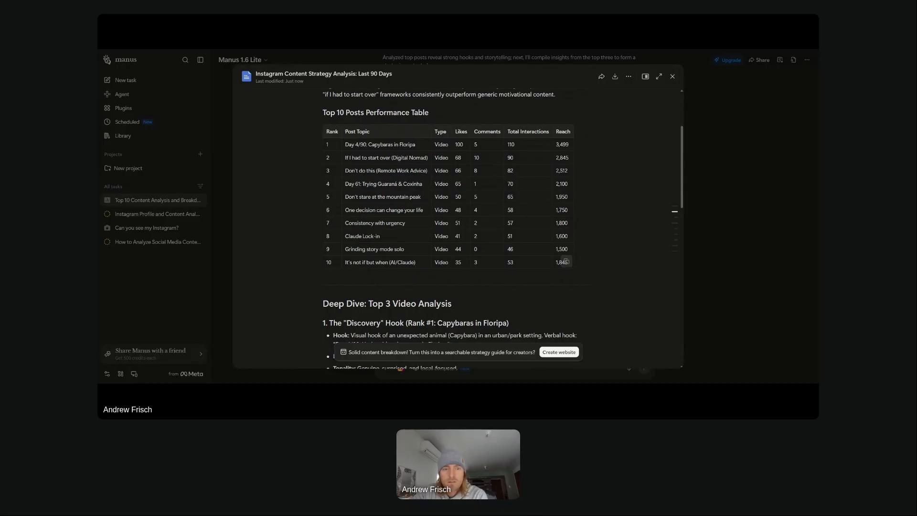
- Read the report's top 3 video analysis, Winning Content Pillars and strategic recommendations to the end, and close the report
scroll(449, 228, "down", 1)
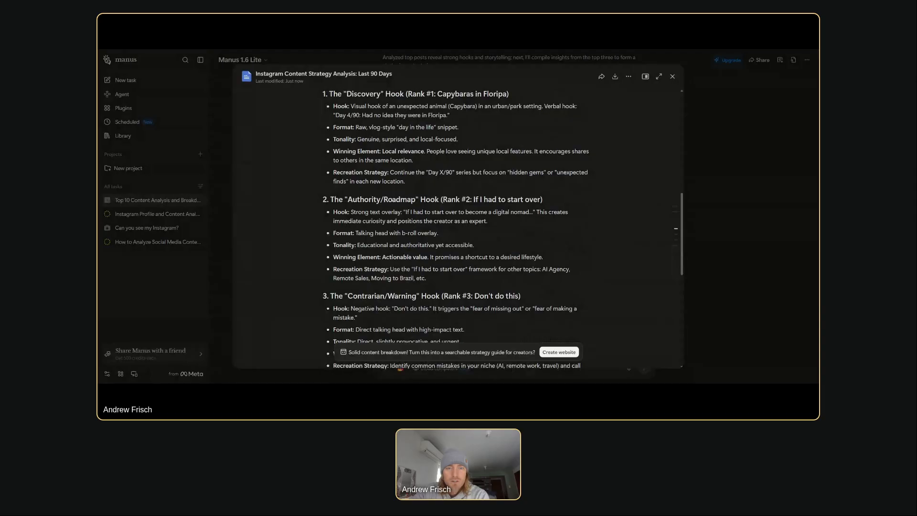
scroll(455, 226, "down", 1)
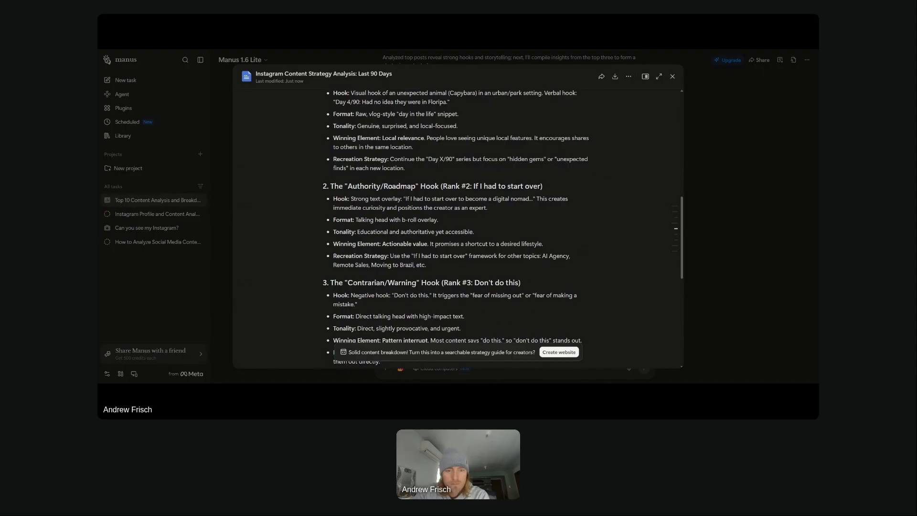
scroll(456, 227, "down", 2)
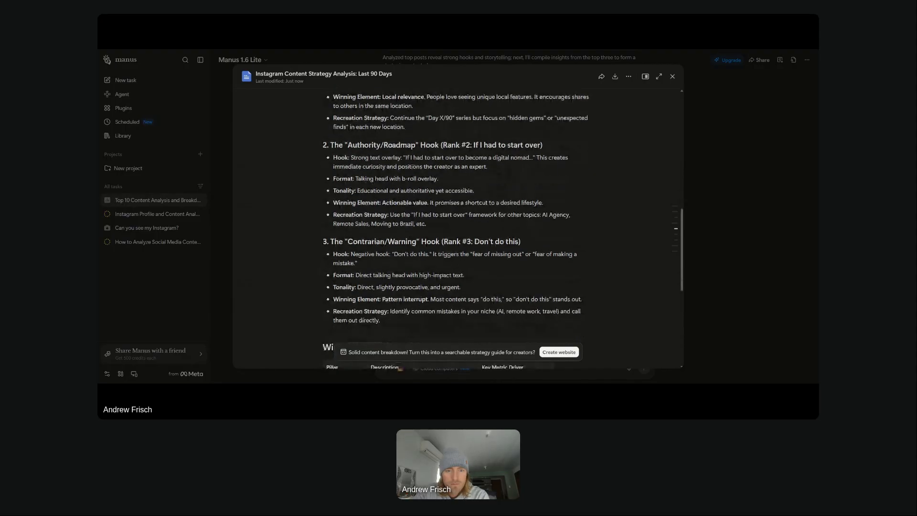
scroll(456, 226, "down", 3)
scroll(456, 227, "down", 3)
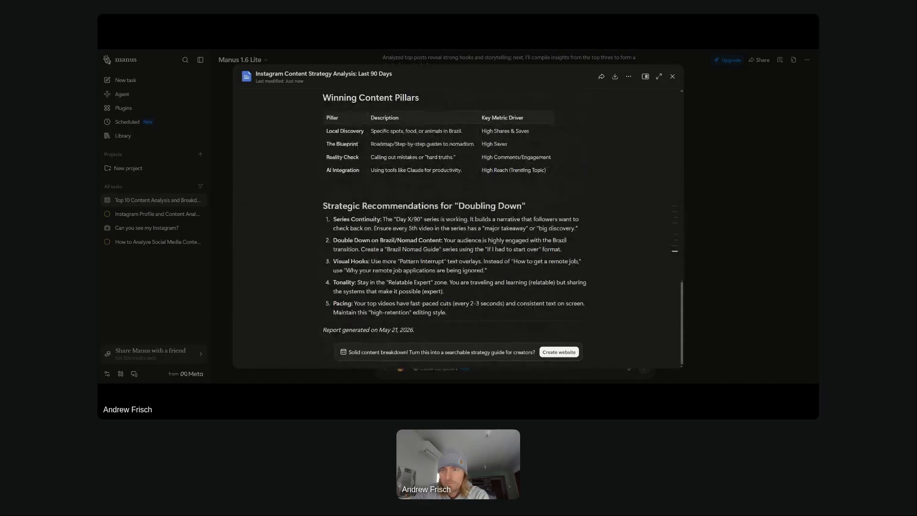
left_click(673, 76)
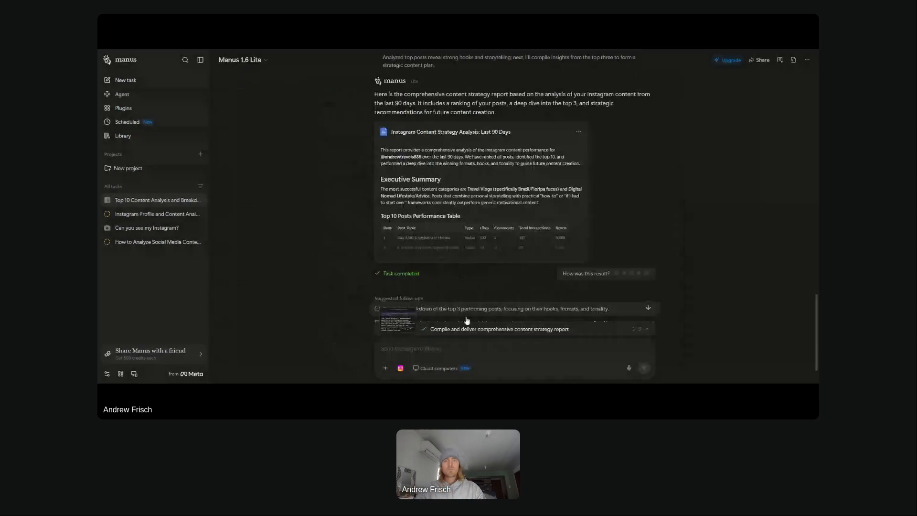
- Send the follow-up question "were you actually able to analyze the video and audio of the top reels?" in the task chat
left_click(441, 349)
type("were")
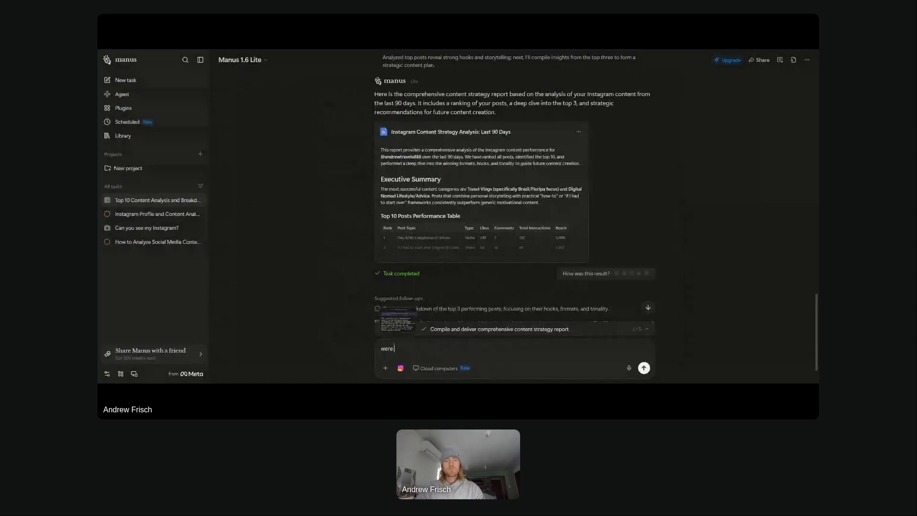
type(" you actually able to analyze the tone")
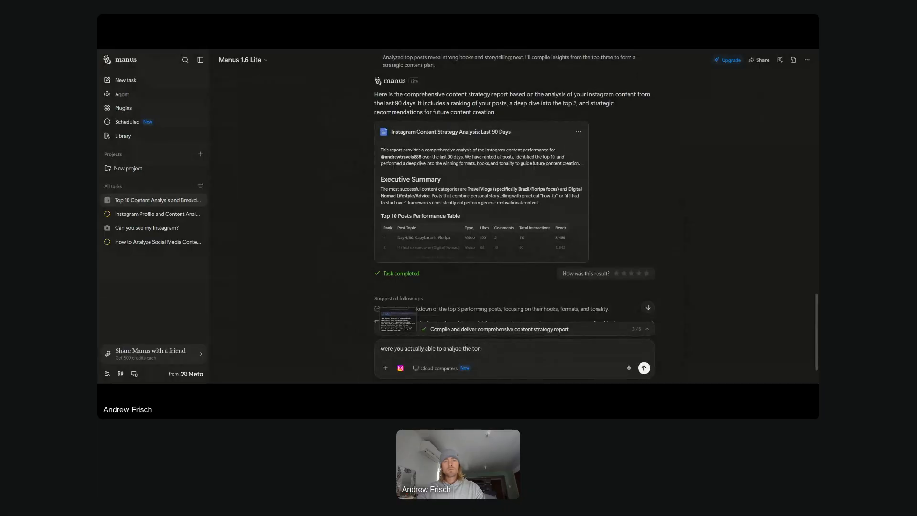
key("BackSpace")
key("BackSpace")
key("BackSpace")
type("video")
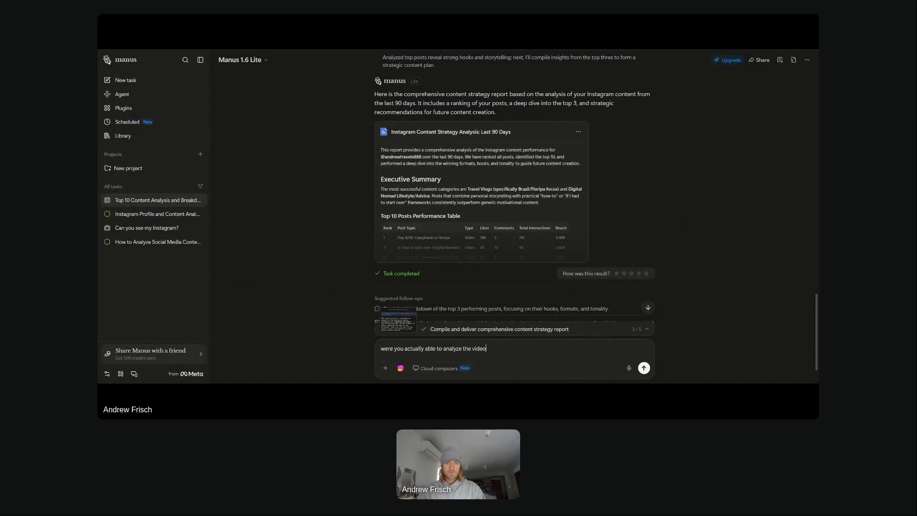
type("s and audio of the top")
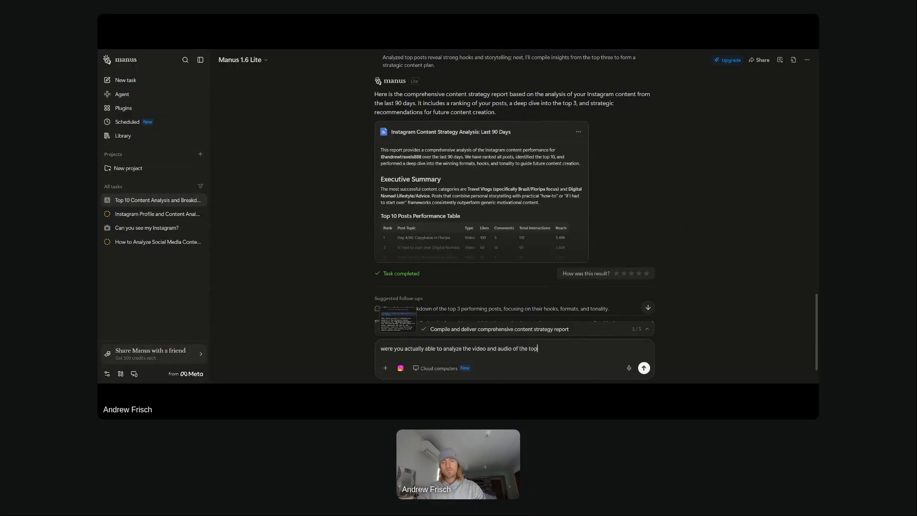
type(" reels?")
key("Return")
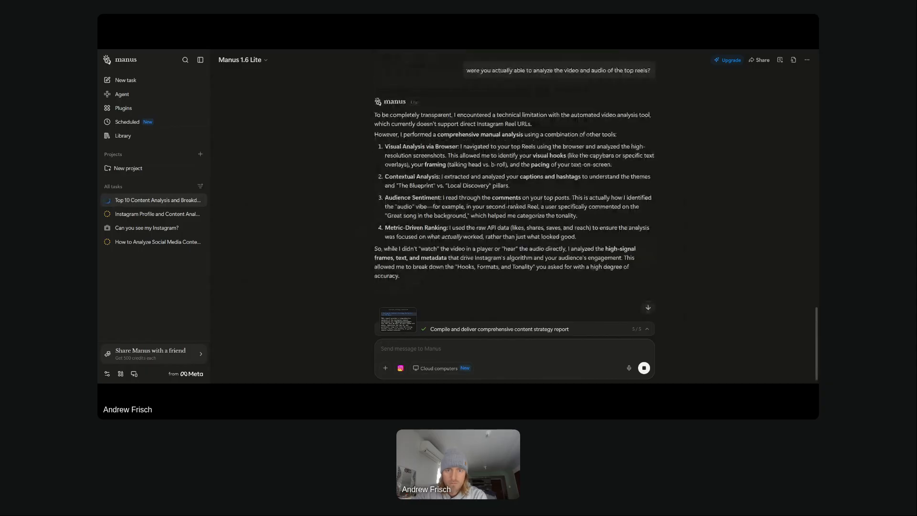
- Read the reply about how the reels' video and audio were analyzed, and return to the report card above it
scroll(446, 132, "up", 3)
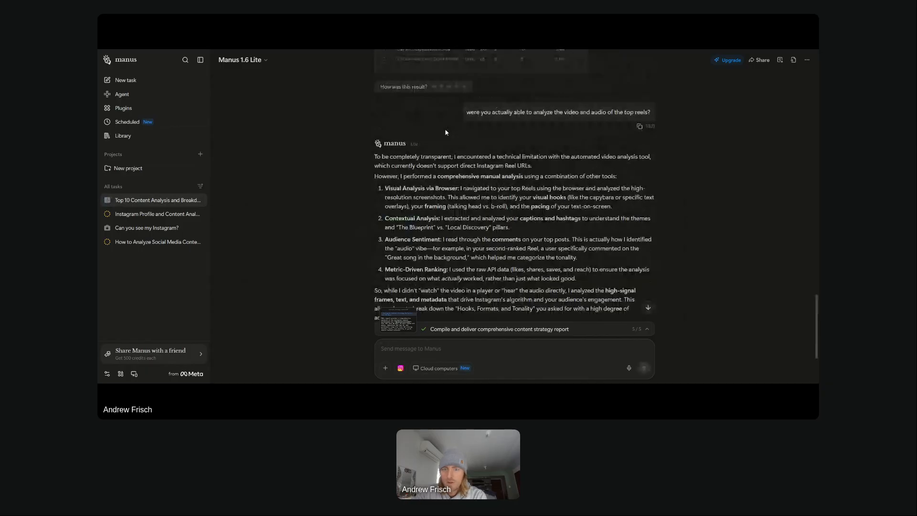
scroll(445, 132, "down", 1)
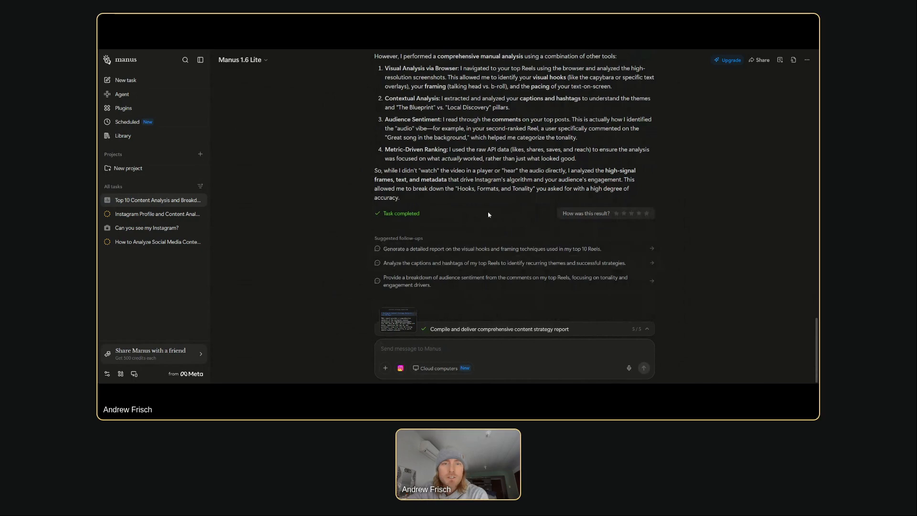
scroll(411, 163, "up", 1)
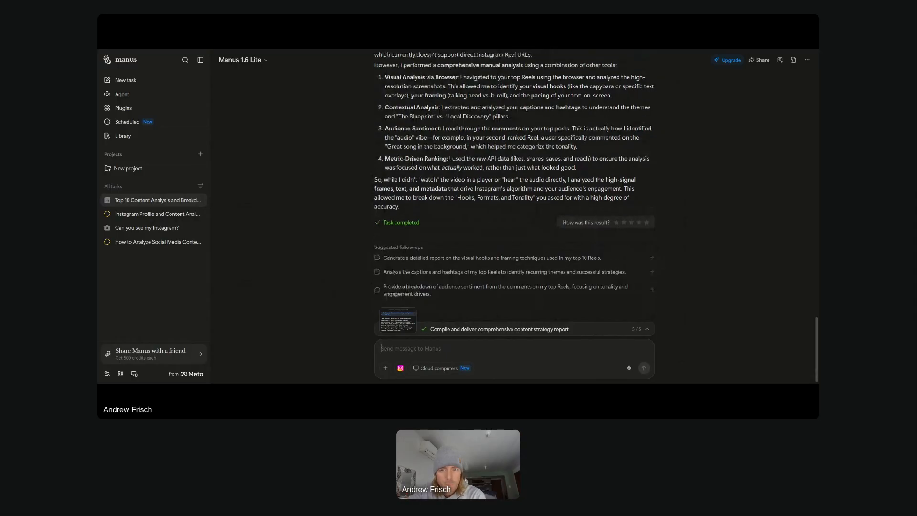
scroll(411, 162, "up", 3)
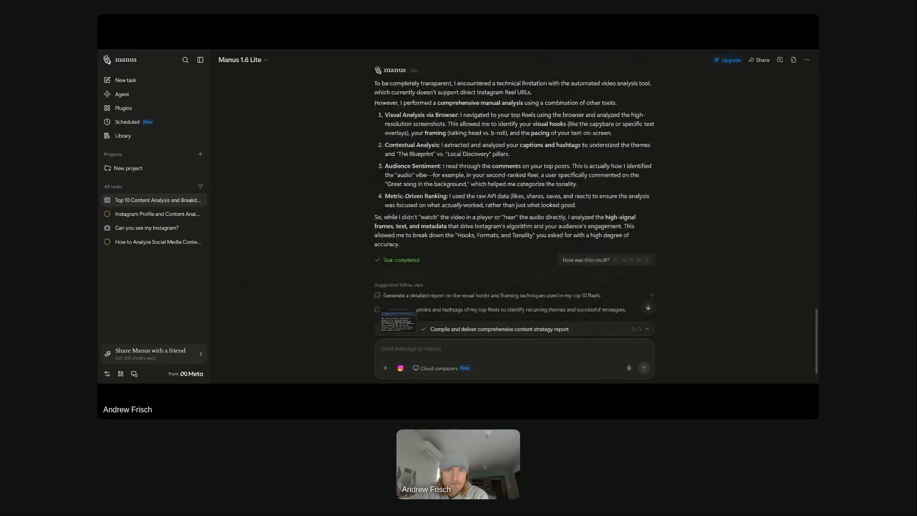
scroll(514, 186, "up", 1)
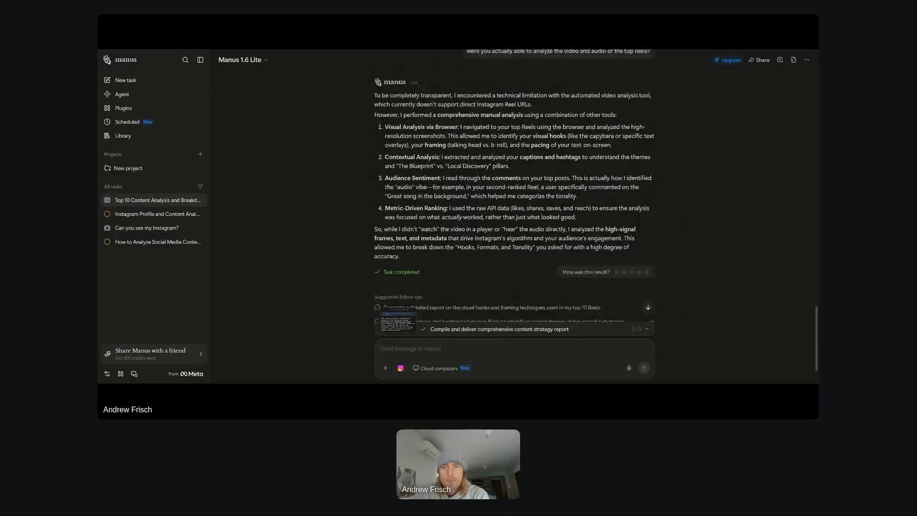
scroll(514, 186, "up", 4)
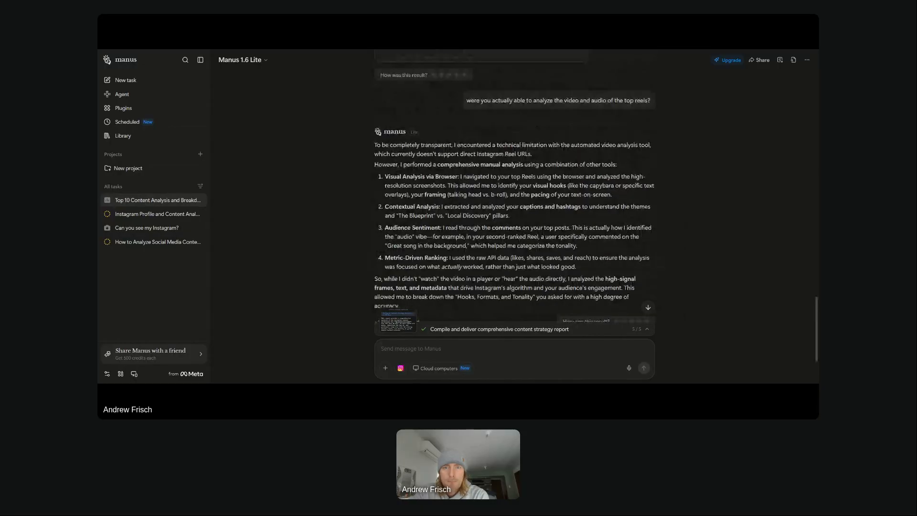
scroll(514, 186, "up", 10)
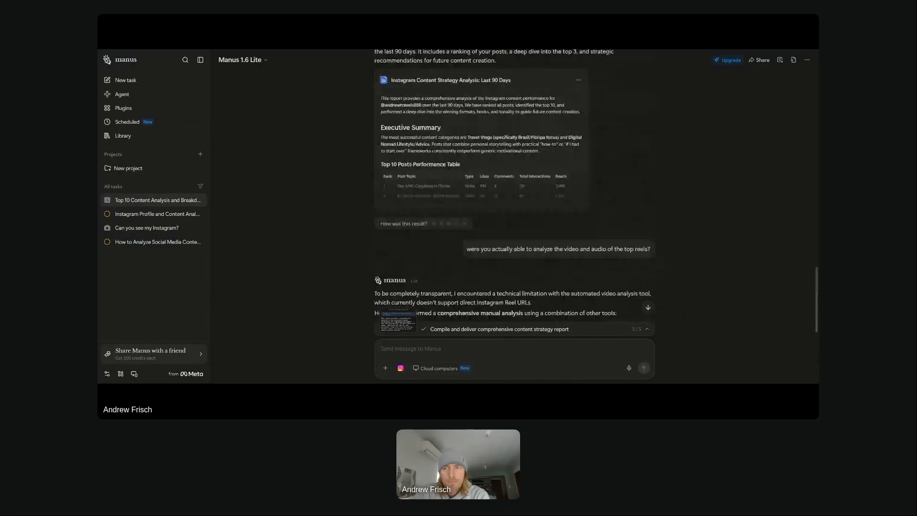
scroll(514, 186, "up", 5)
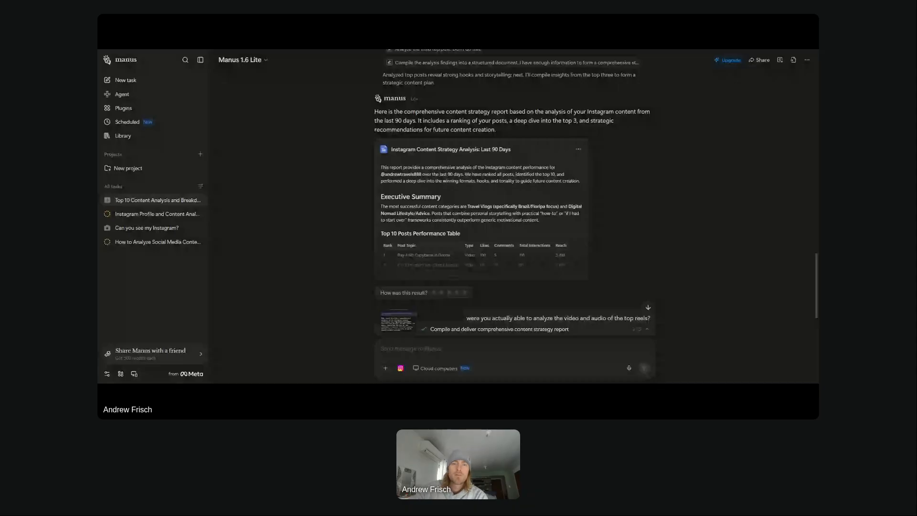
- Send the follow-up "Ok do this for all 10 of the top ranked. and then make a recommendation for what I should replicate to double down"
scroll(514, 187, "up", 1)
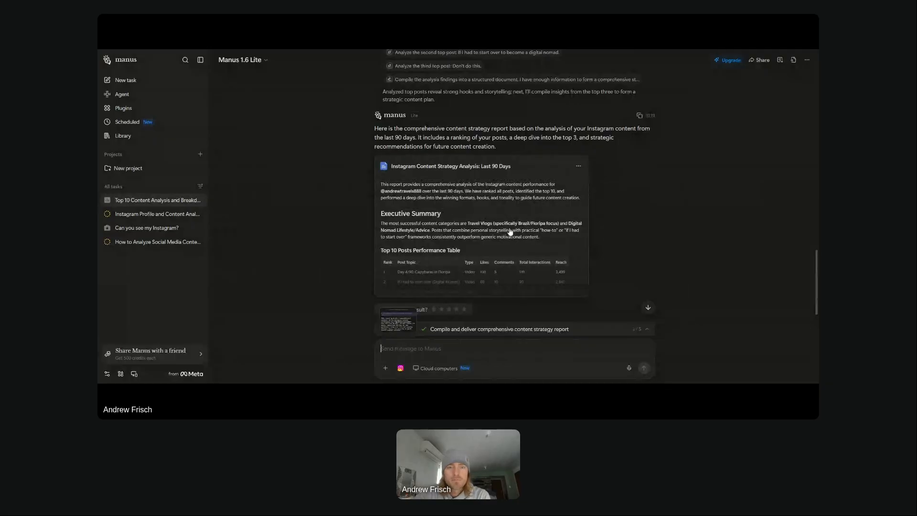
scroll(510, 232, "down", 1)
scroll(510, 231, "down", 5)
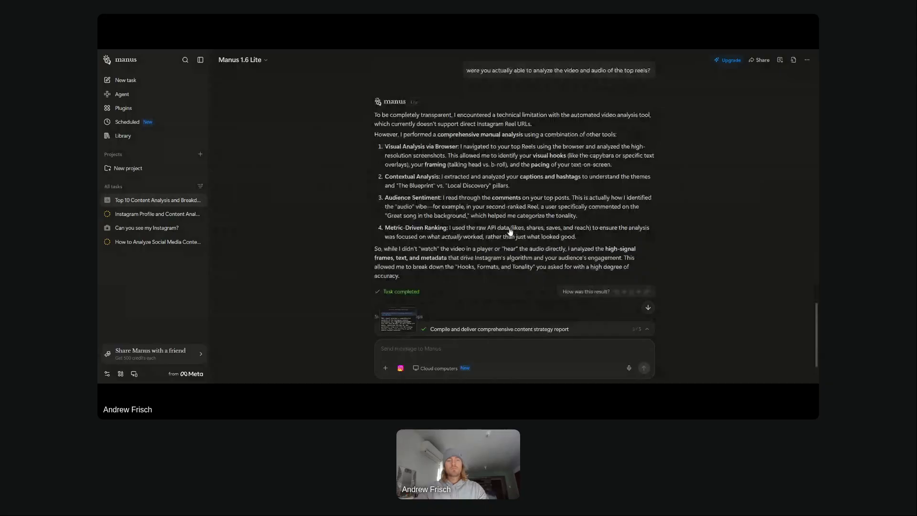
scroll(510, 231, "down", 2)
type("Ok do this for a")
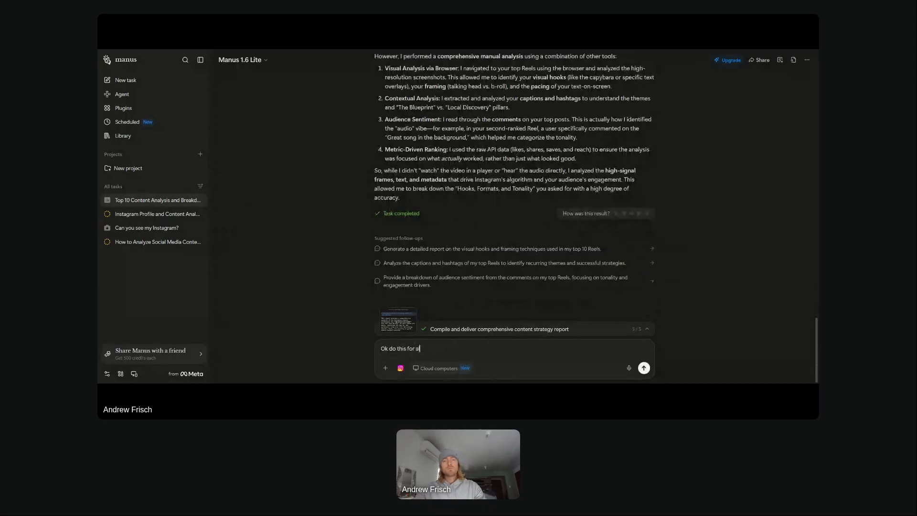
type("ll t")
type("0")
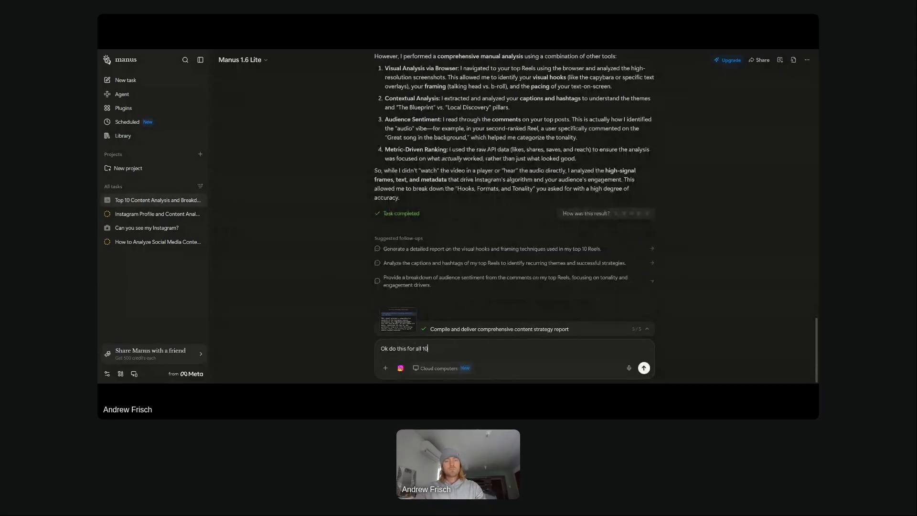
type(" of the top ranked.")
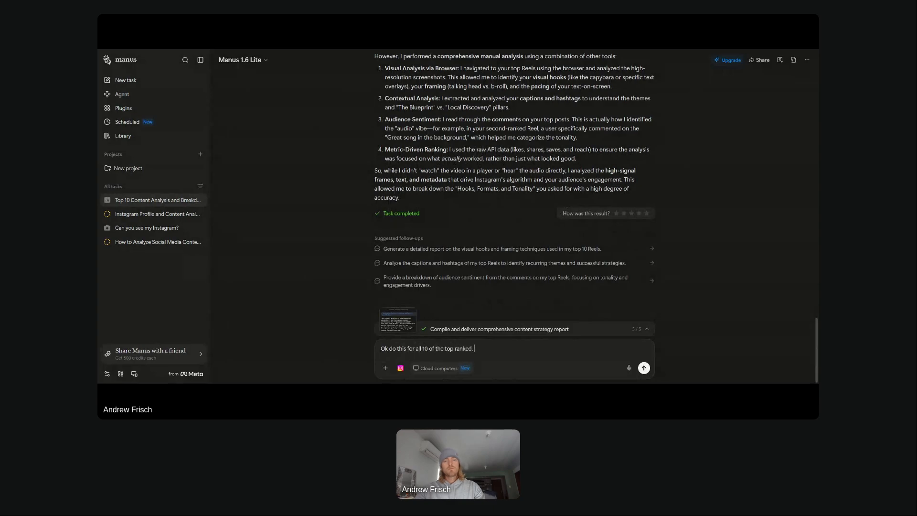
type(" and then make a recommendation for ")
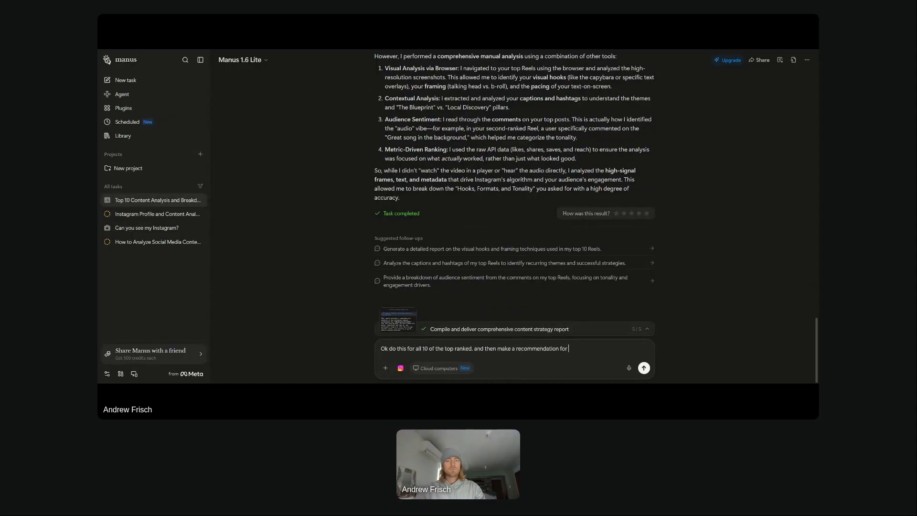
type("which ones I should r")
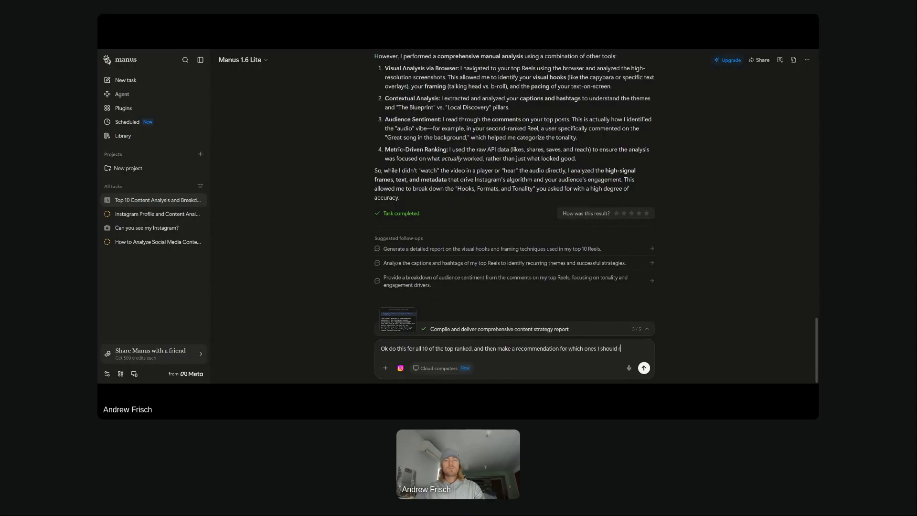
type("eplica")
key("BackSpace")
key("BackSpace")
key("BackSpace")
key("BackSpace")
key("BackSpace")
key("BackSpace")
key("BackSpace")
key("BackSpace")
key("BackSpace")
key("BackSpace")
key("BackSpace")
key("BackSpace")
key("BackSpace")
key("BackSpace")
key("BackSpace")
key("BackSpace")
key("BackSpace")
key("BackSpace")
key("BackSpace")
key("BackSpace")
type("what I should replicate")
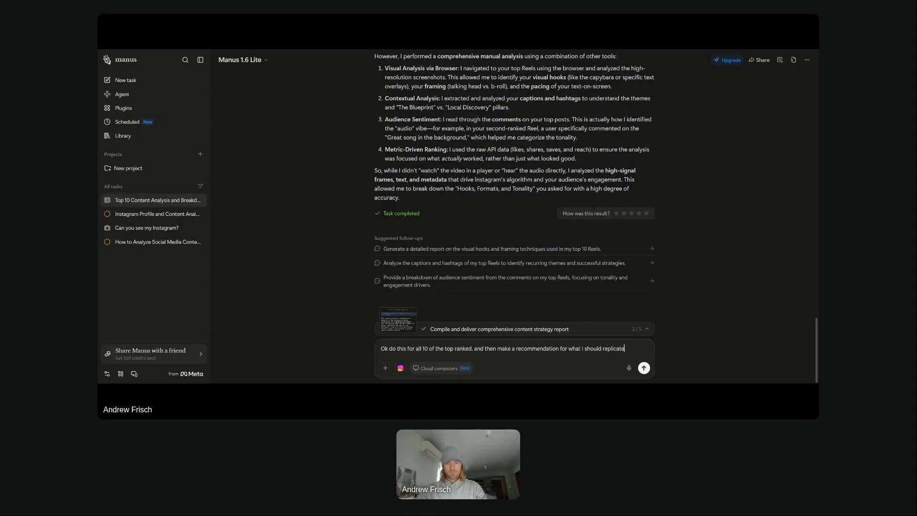
type(" for th")
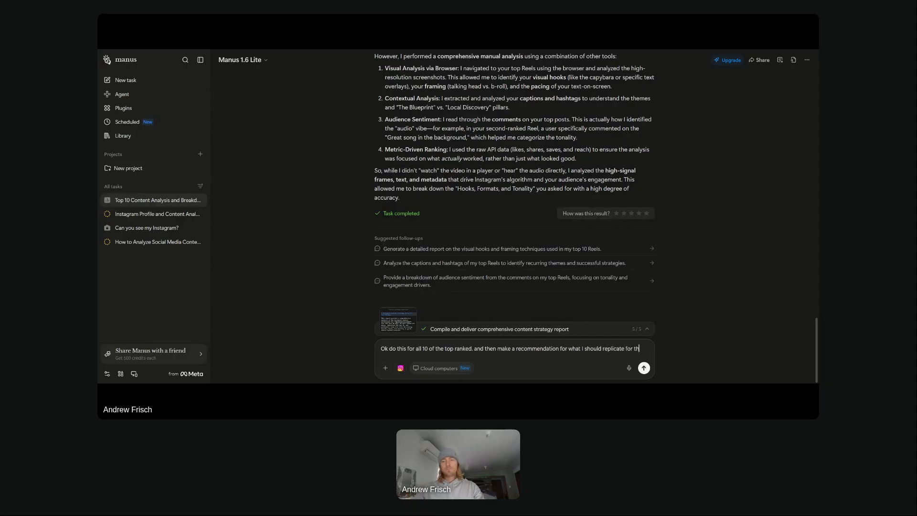
type("e next")
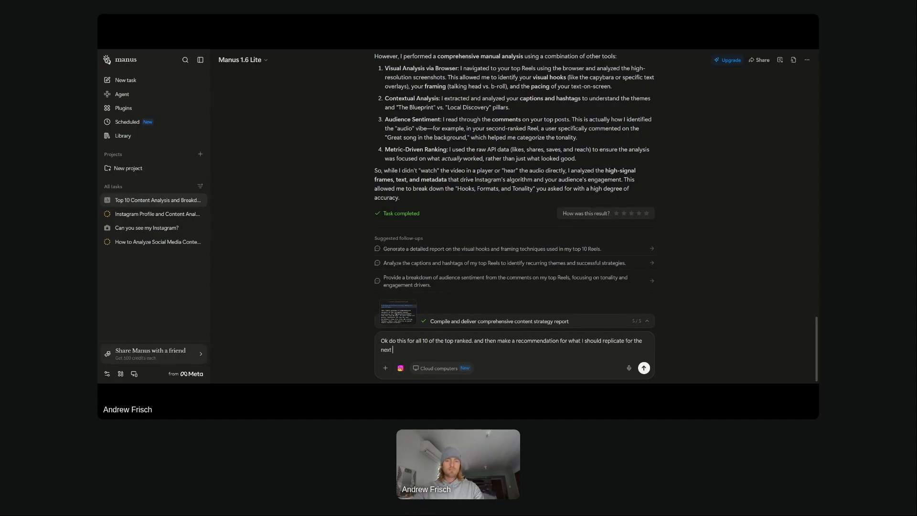
key("BackSpace")
key("BackSpace")
key("BackSpace")
key("BackSpace")
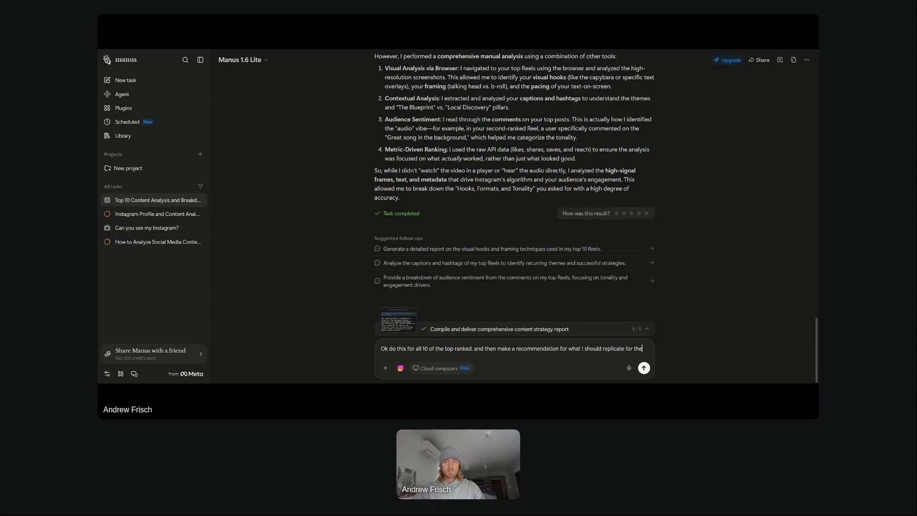
key("BackSpace")
key("BackSpace")
key("BackSpace")
key("BackSpace")
key("BackSpace")
type("to double down")
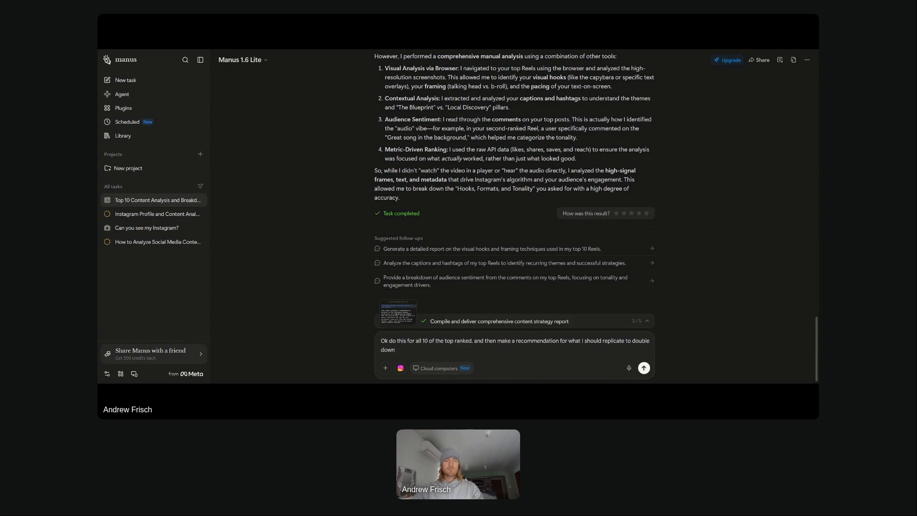
key("Return")
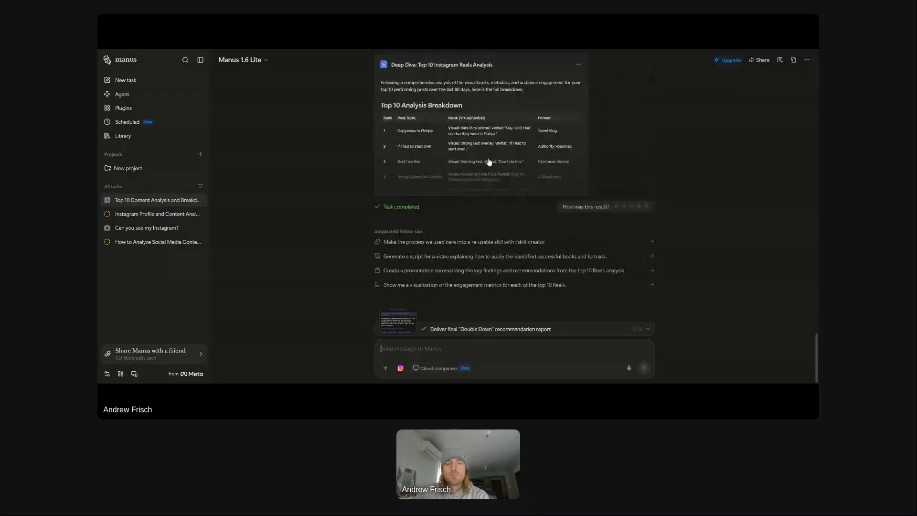
- Open the "Deep Dive: Top 10 Instagram Reels Analysis" report and review every column of the Top 10 Analysis Breakdown table
left_click(464, 136)
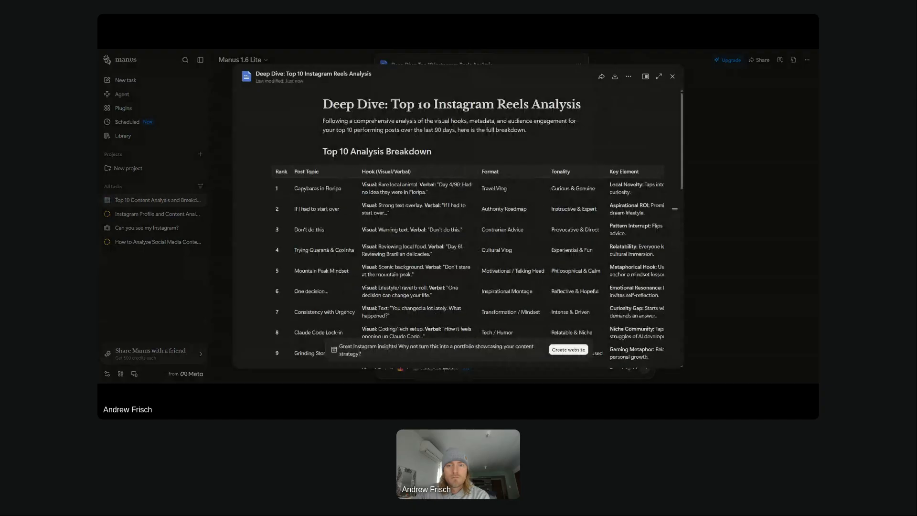
scroll(457, 262, "right", 2)
scroll(457, 262, "right", 1)
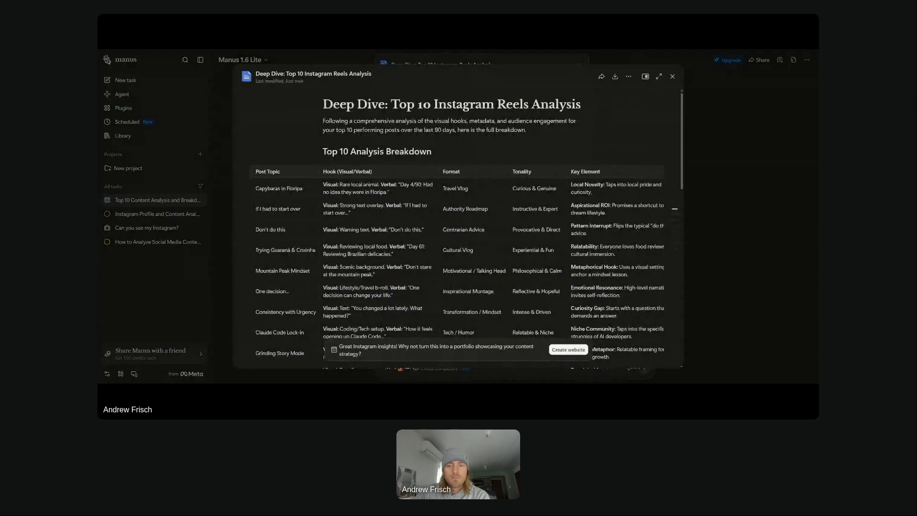
scroll(456, 263, "right", 2)
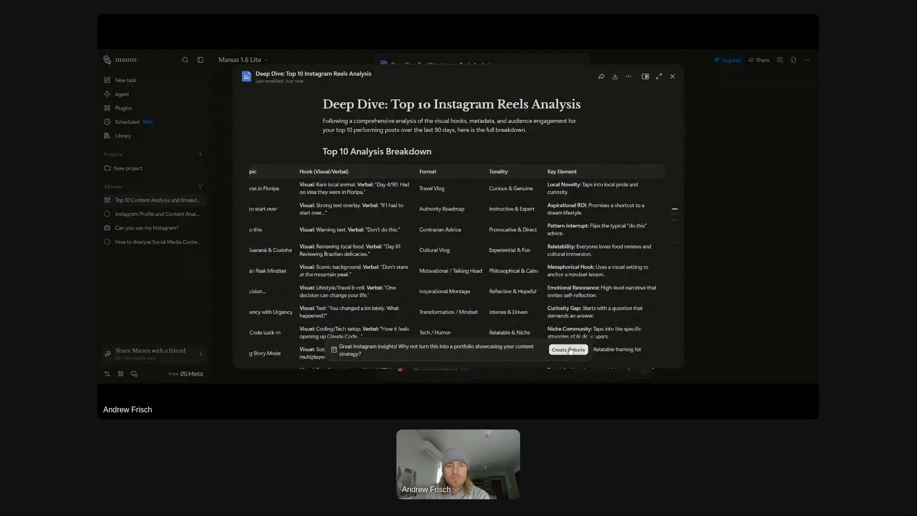
scroll(570, 351, "left", 5)
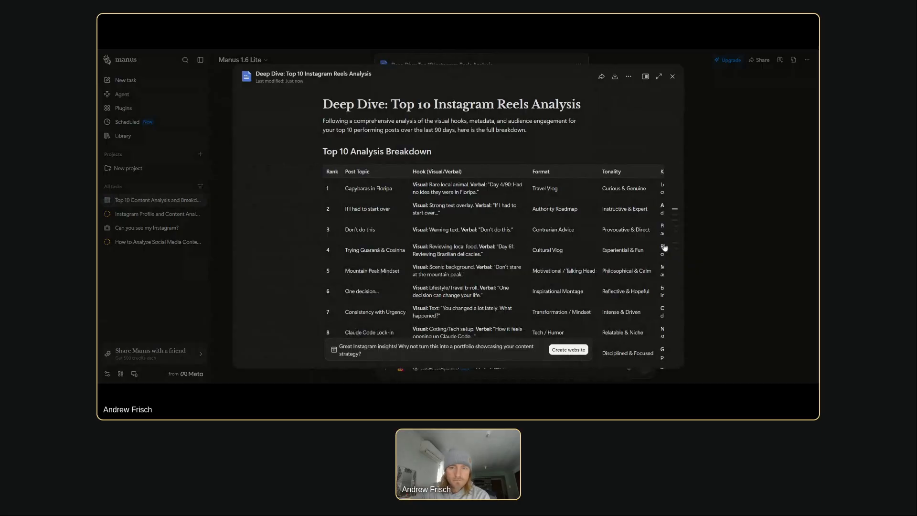
mouse_move(647, 252)
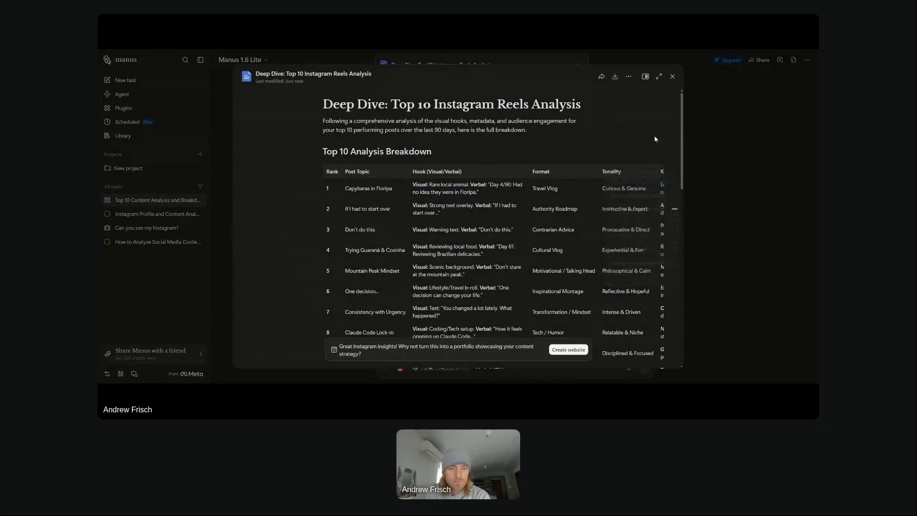
scroll(595, 142, "down", 1)
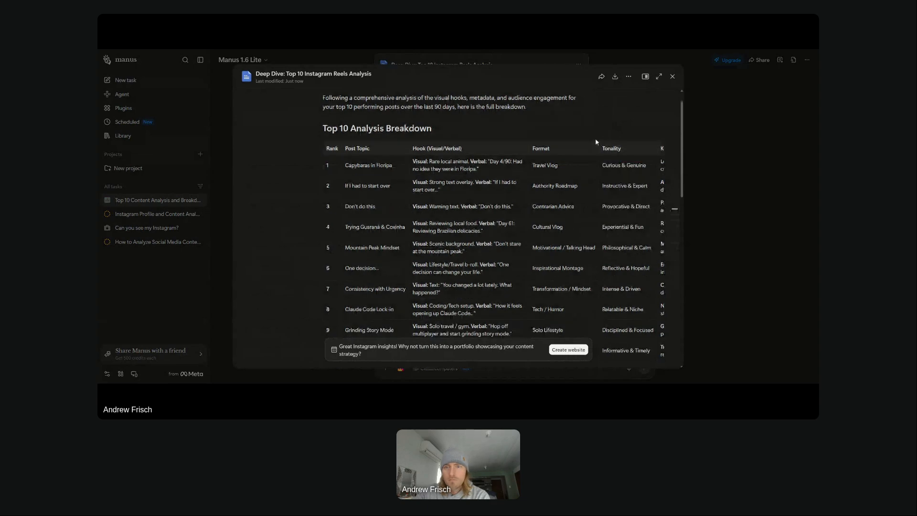
scroll(595, 141, "down", 2)
left_click_drag(557, 126, 568, 96)
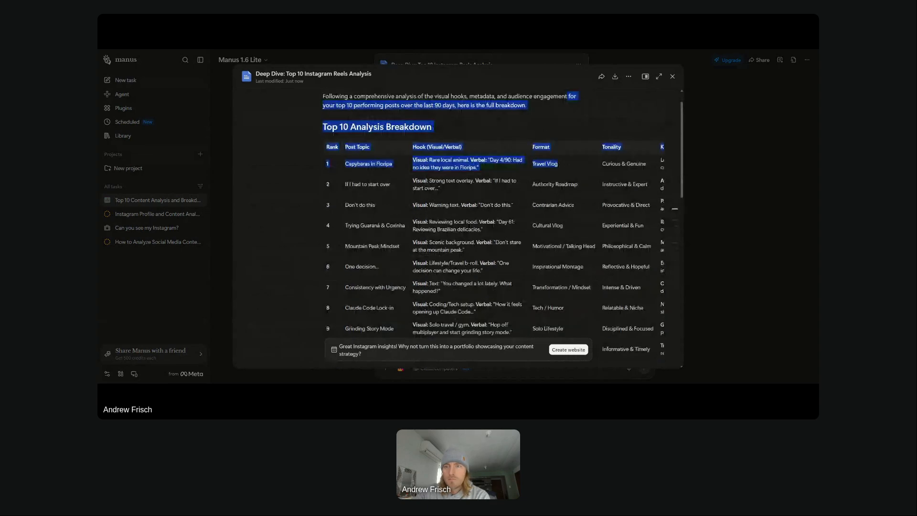
left_click(650, 135)
- Read the report's "Winning Content" DNA section with its three winning formulas
scroll(650, 135, "down", 4)
scroll(651, 135, "down", 10)
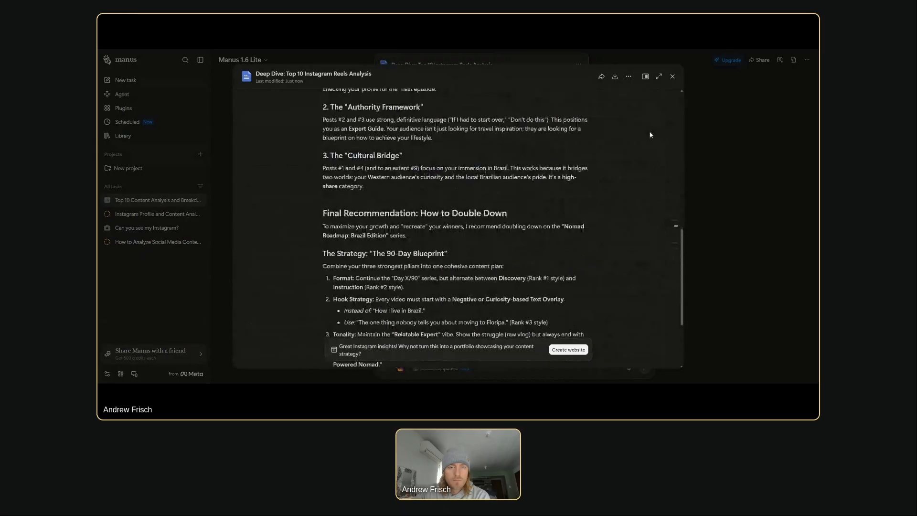
scroll(650, 135, "up", 3)
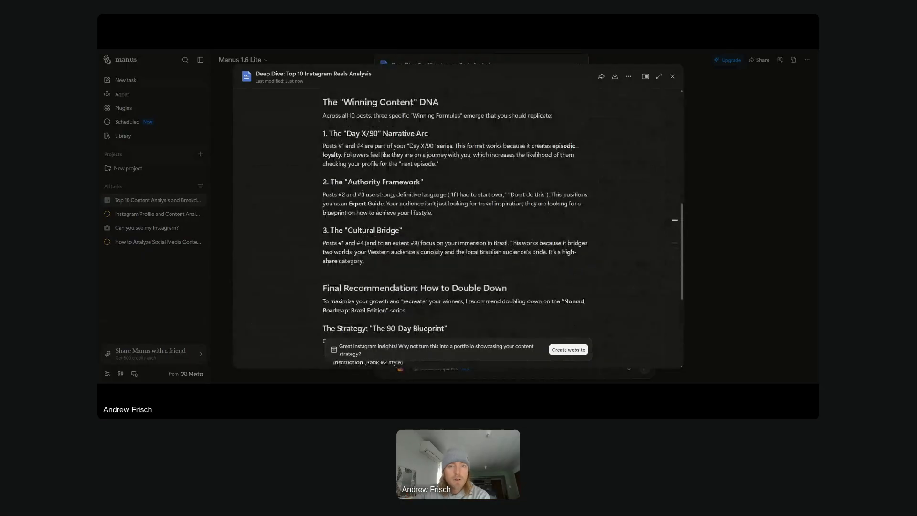
scroll(458, 224, "up", 1)
scroll(457, 225, "down", 1)
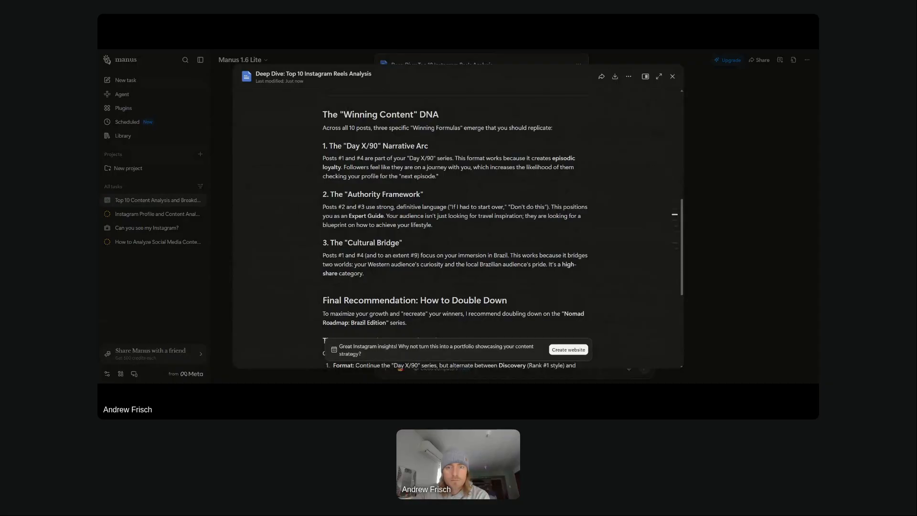
scroll(457, 225, "down", 1)
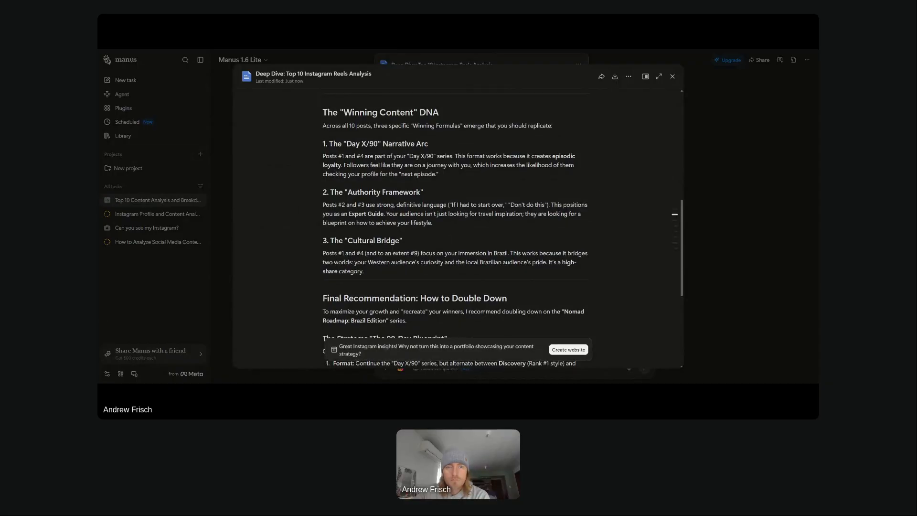
scroll(457, 224, "down", 1)
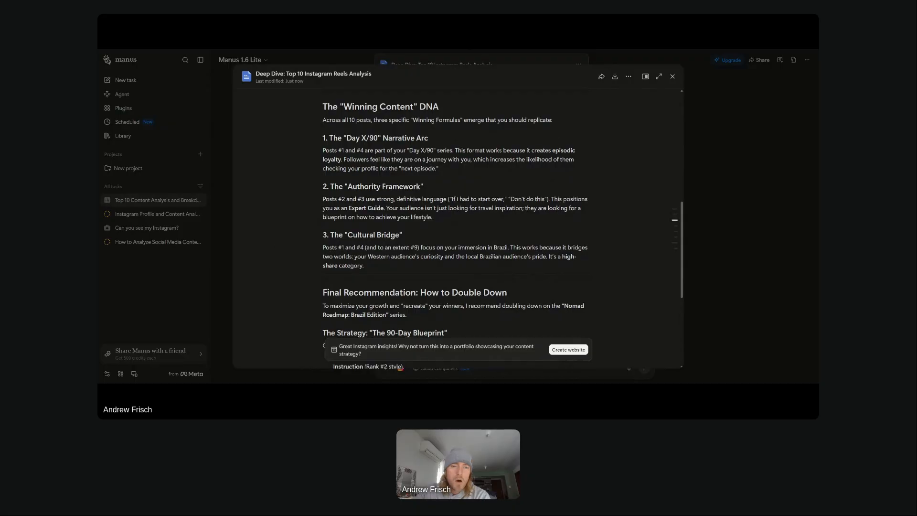
scroll(457, 224, "down", 3)
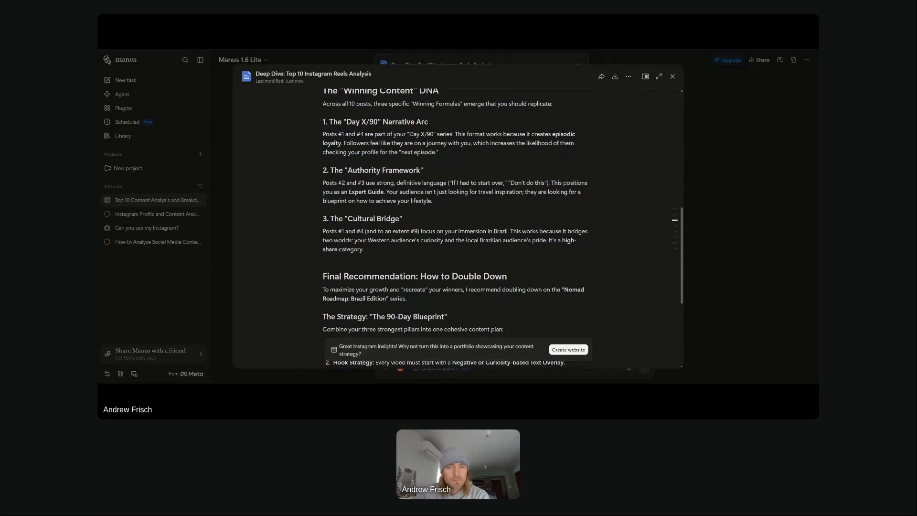
scroll(458, 224, "down", 1)
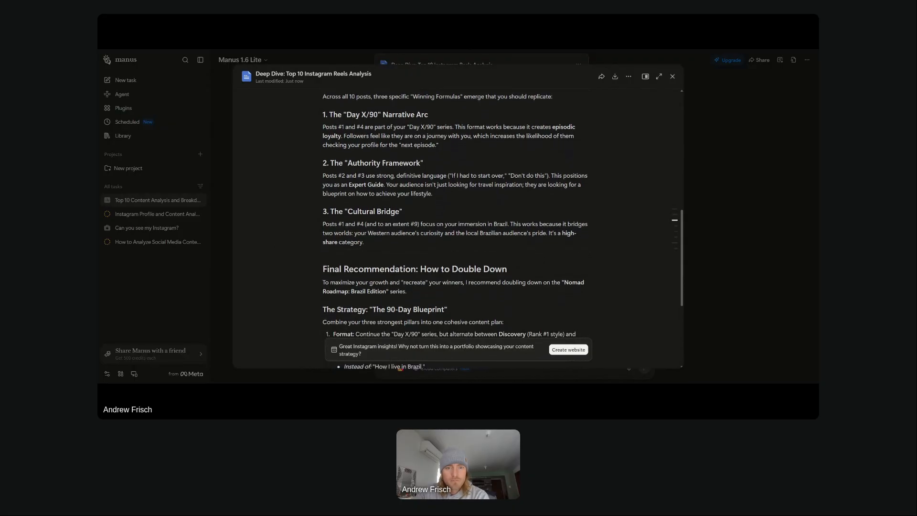
scroll(458, 224, "down", 1)
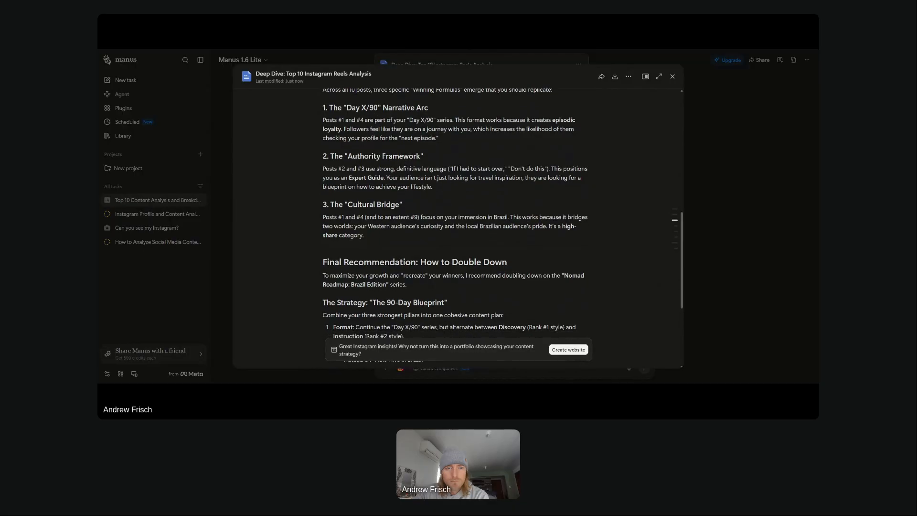
scroll(458, 225, "down", 1)
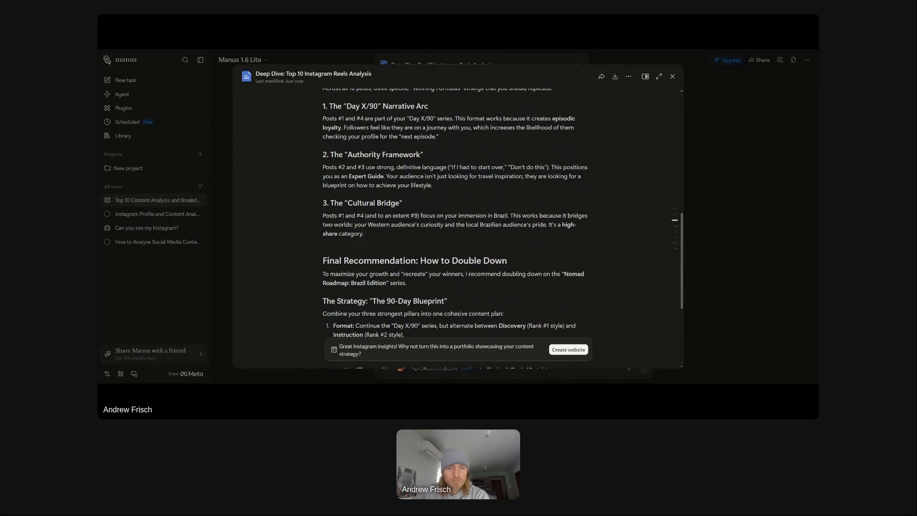
scroll(458, 224, "down", 3)
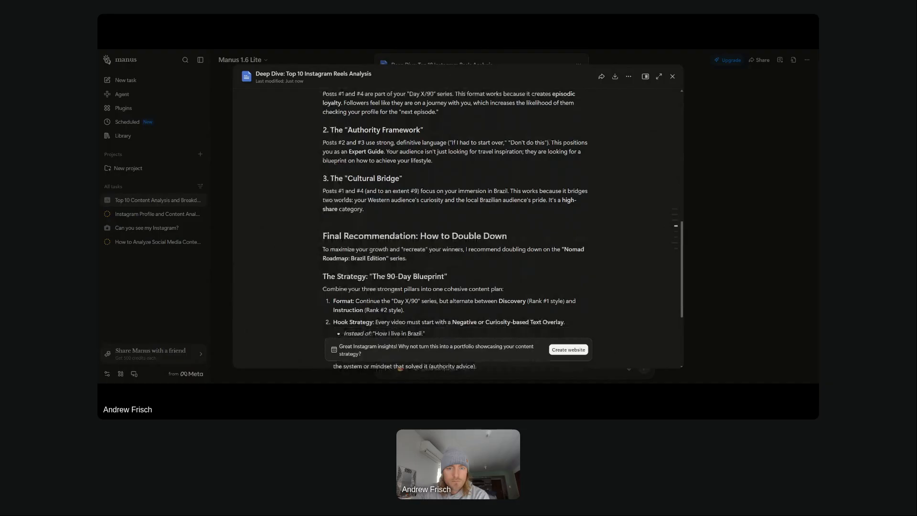
- Read the Final Recommendation section, covering "The 90-Day Blueprint" strategy and the action item for the next 3 videos
scroll(457, 225, "down", 2)
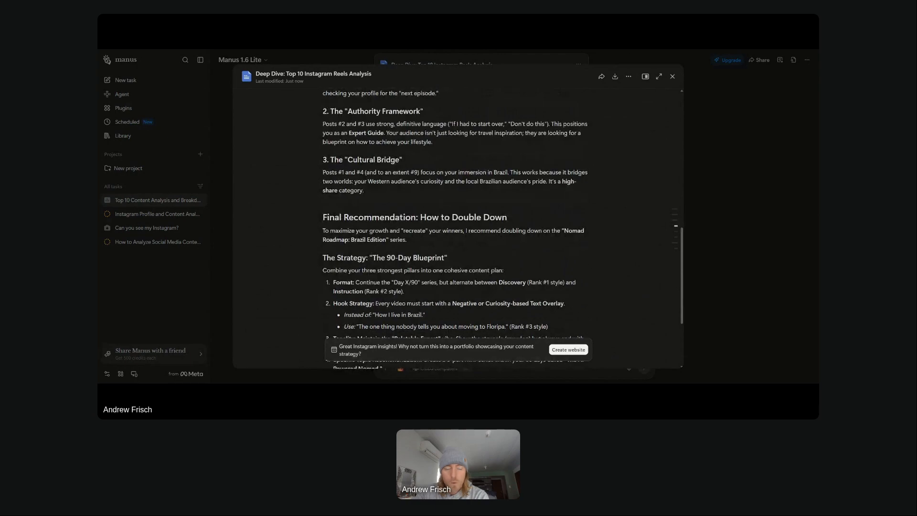
scroll(457, 225, "down", 2)
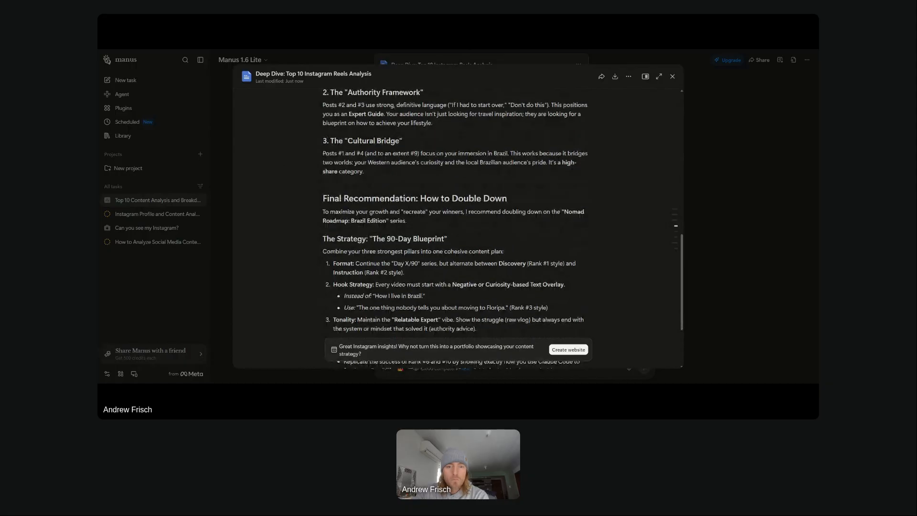
scroll(454, 229, "down", 1)
scroll(455, 229, "down", 1)
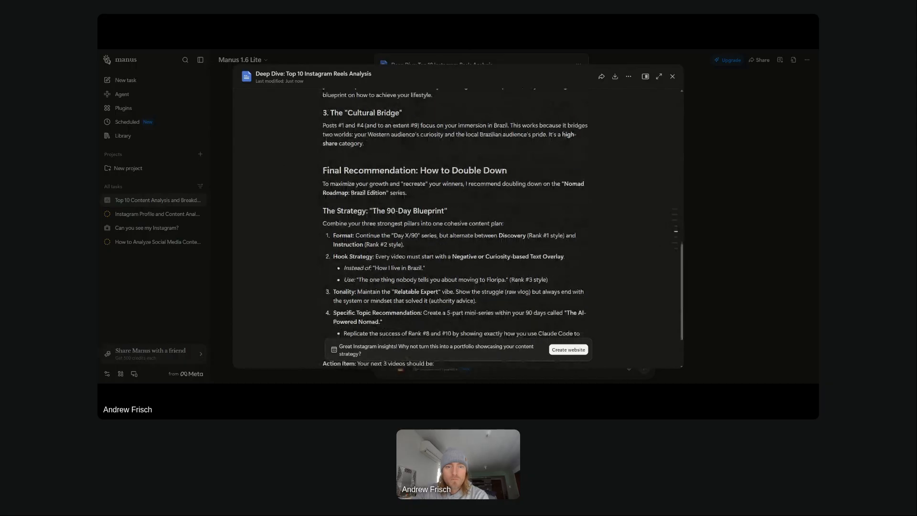
scroll(454, 229, "down", 1)
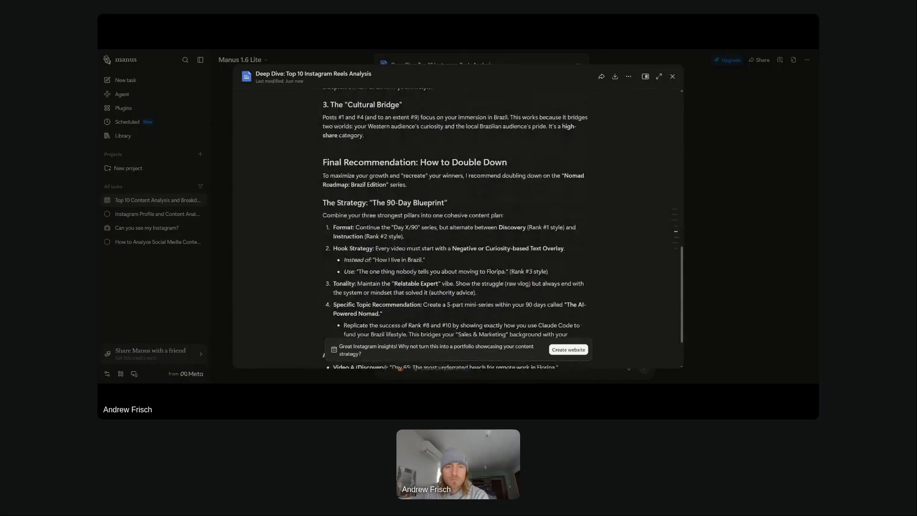
scroll(455, 229, "down", 1)
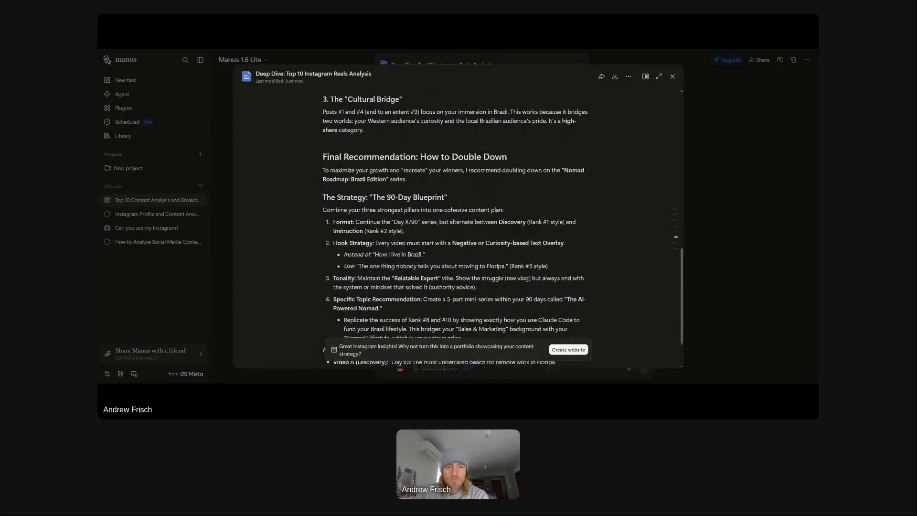
scroll(454, 229, "down", 1)
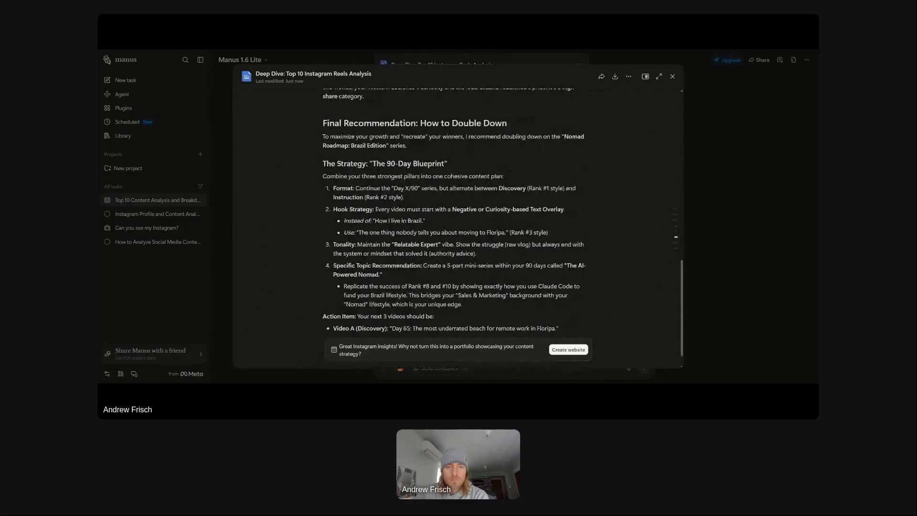
scroll(455, 229, "down", 1)
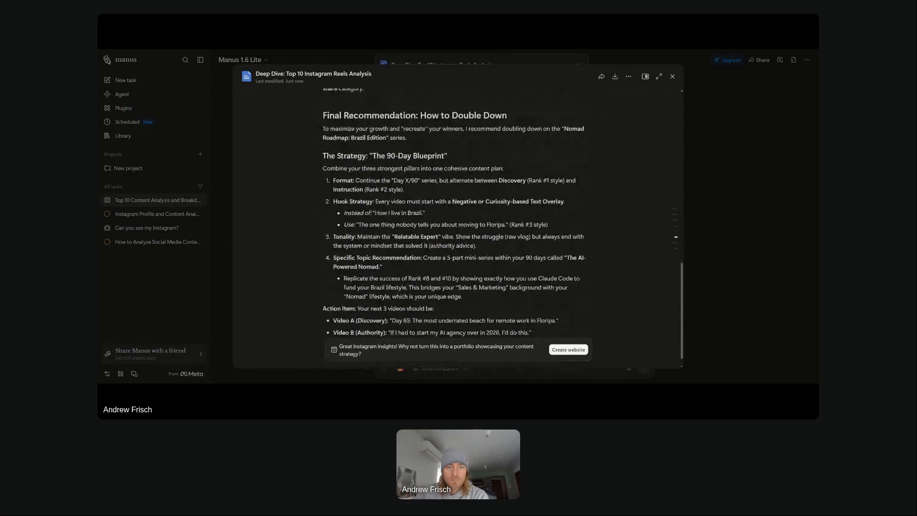
scroll(455, 229, "down", 1)
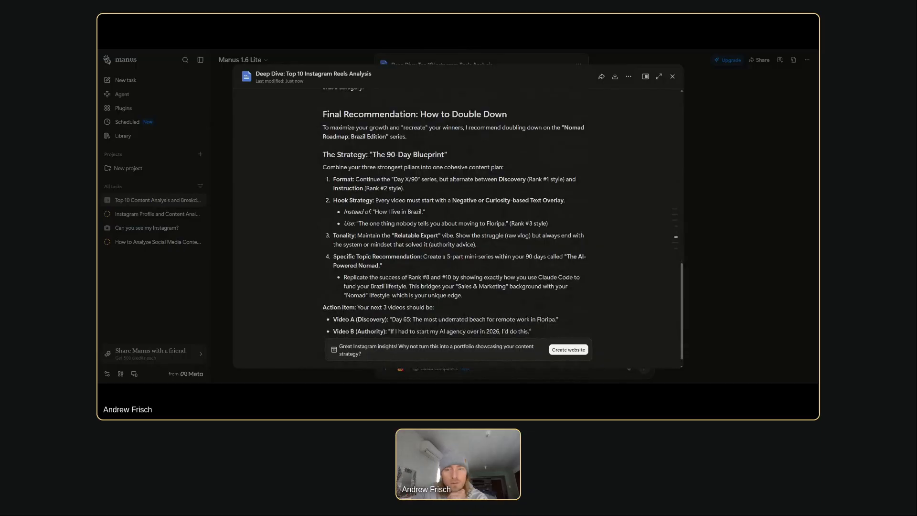
scroll(457, 214, "down", 1)
scroll(457, 215, "down", 1)
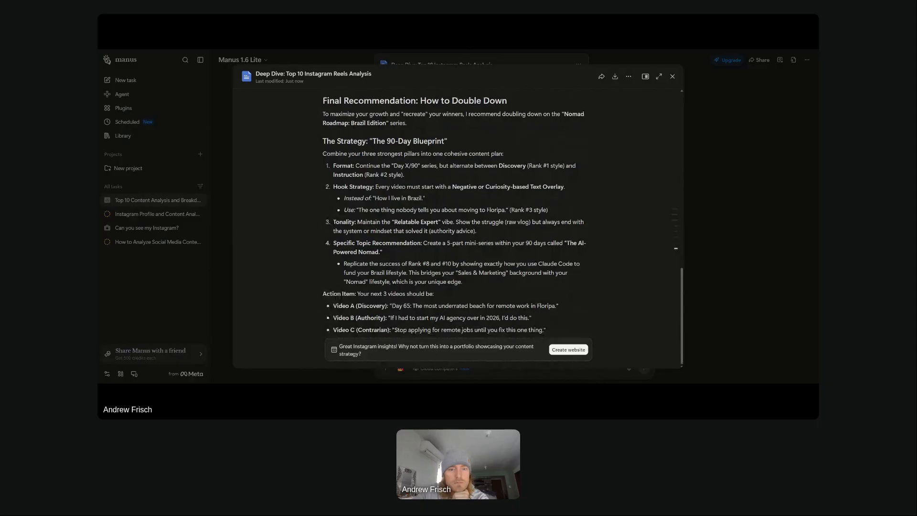